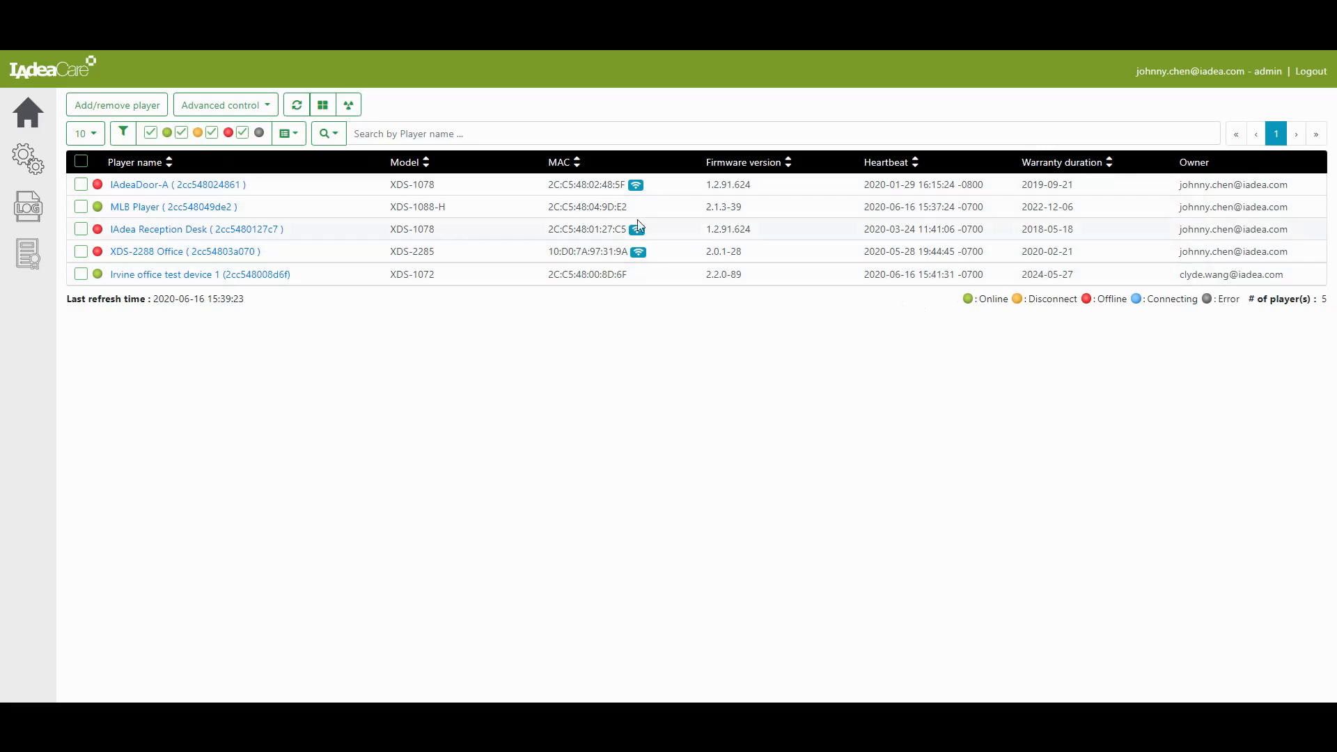
Examine the name, pairing code and pairing action fields of a blank new device entry, and return to the player overview.
{"action": "left_click", "coordinate": [145, 105]}
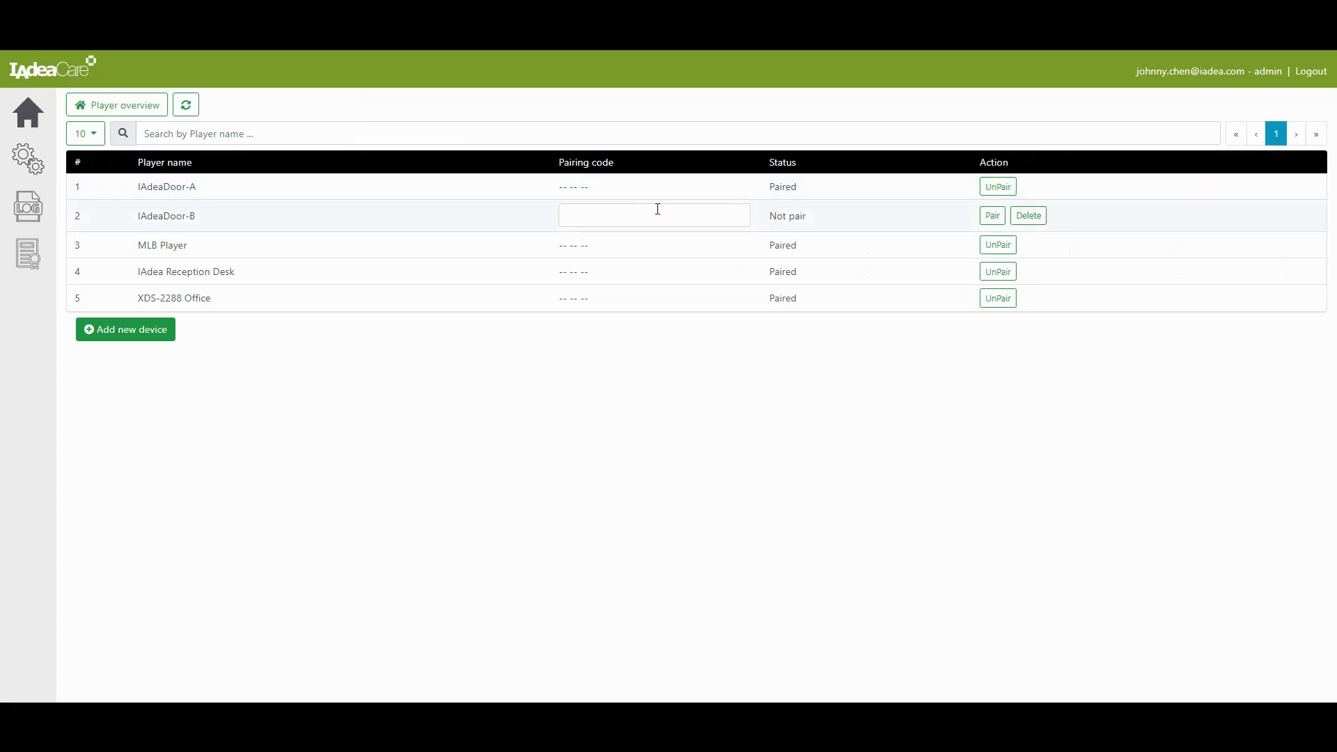
{"action": "left_click", "coordinate": [125, 330]}
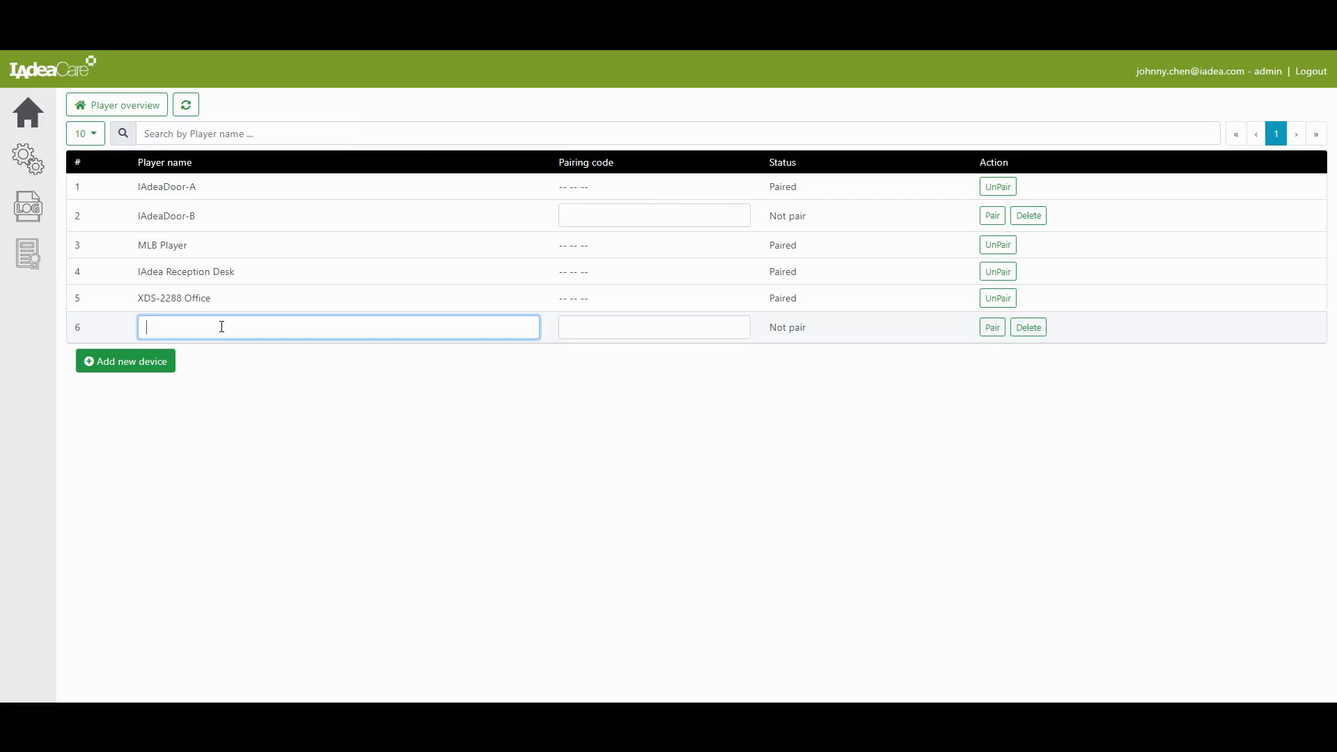
{"action": "left_click", "coordinate": [618, 331]}
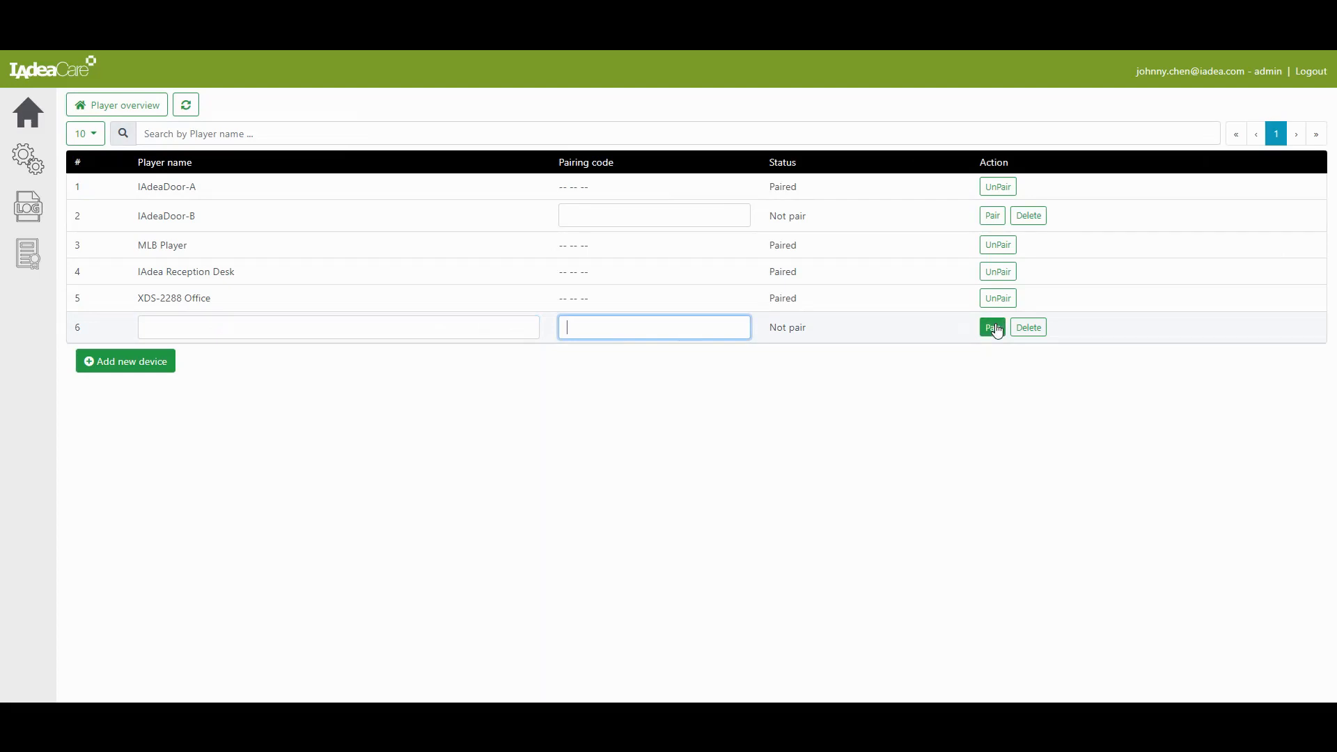
{"action": "left_click", "coordinate": [28, 122]}
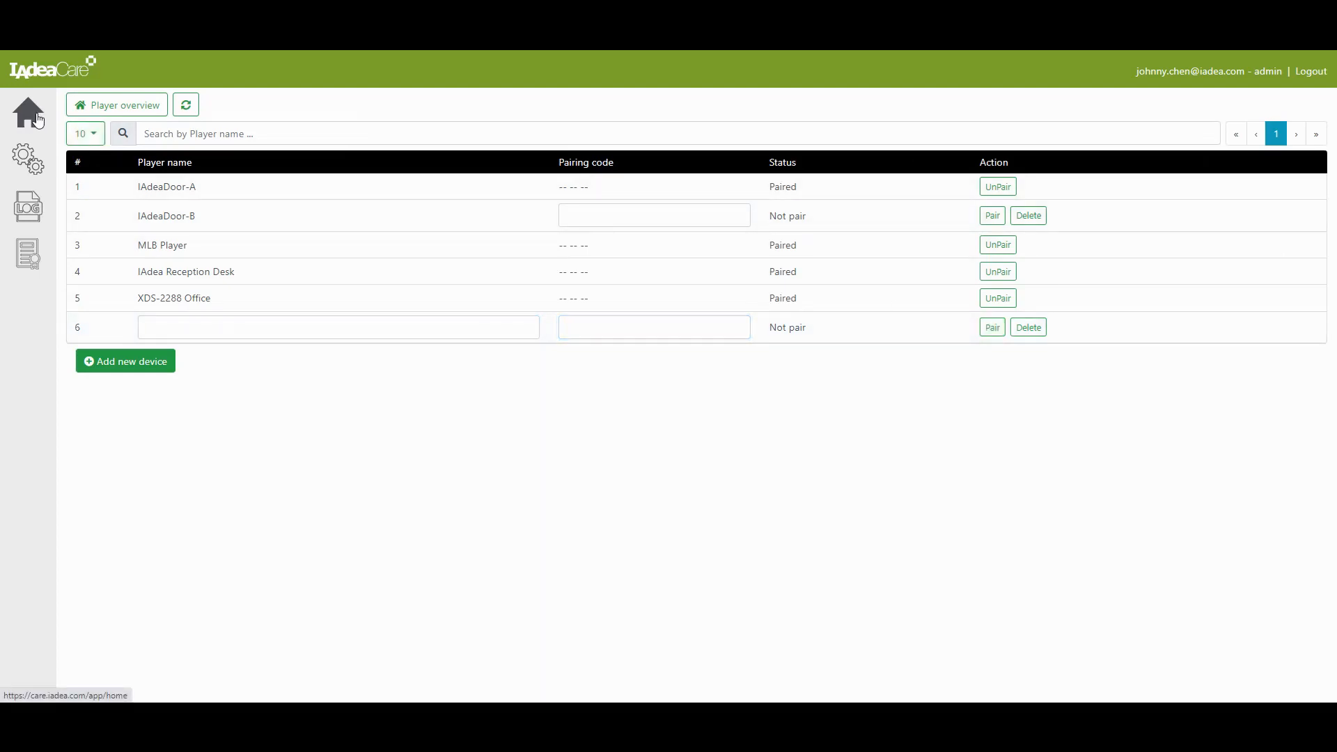
{"action": "left_click", "coordinate": [115, 105]}
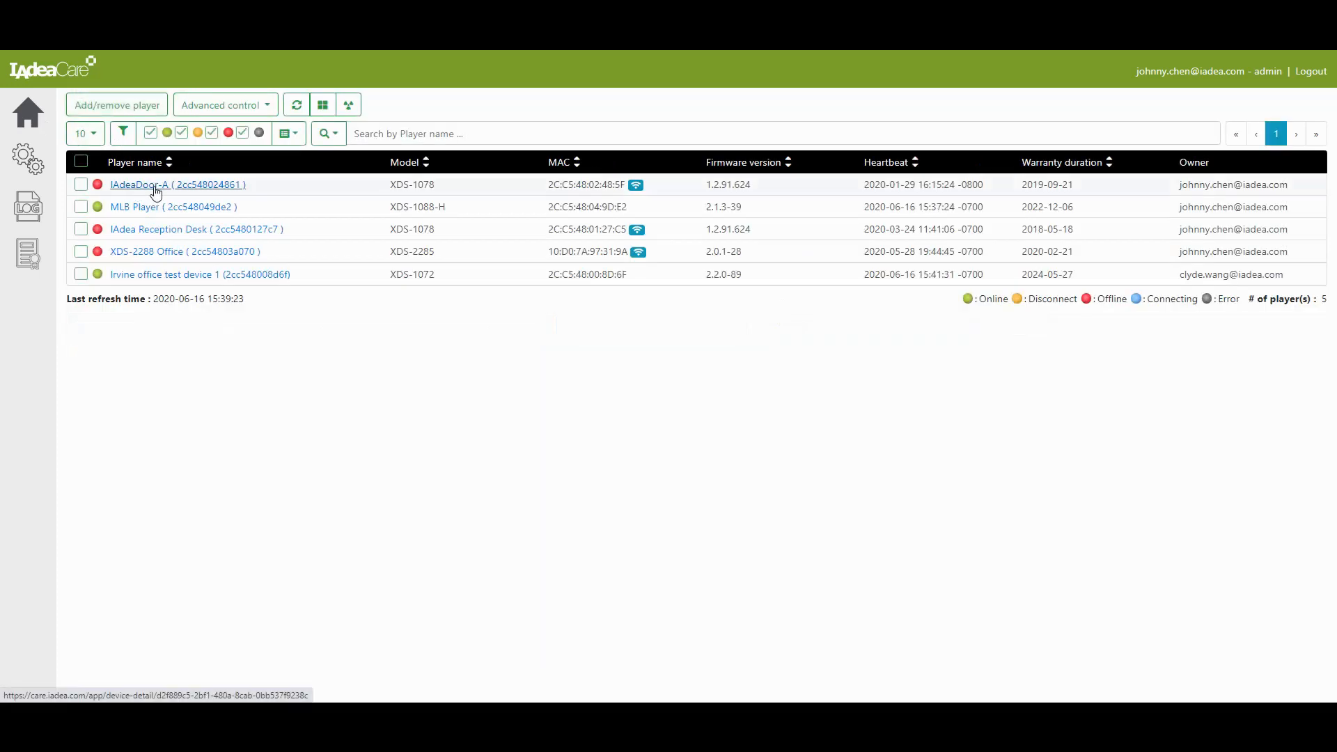
Review the advanced control operations available for players, trying out the selection of all and individual players and leaving none selected.
{"action": "left_click", "coordinate": [259, 107]}
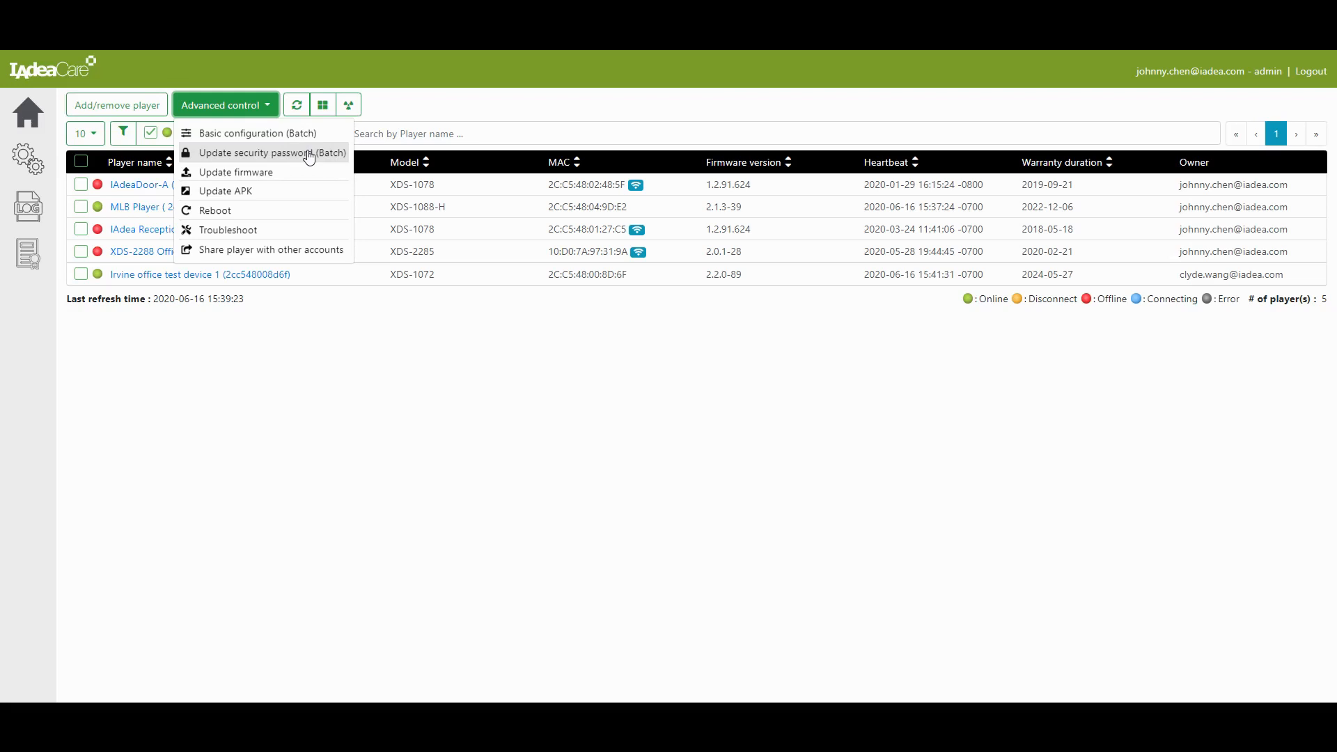
{"action": "left_click", "coordinate": [81, 164]}
{"action": "left_click", "coordinate": [82, 164]}
{"action": "left_click", "coordinate": [80, 207]}
{"action": "left_click", "coordinate": [81, 274]}
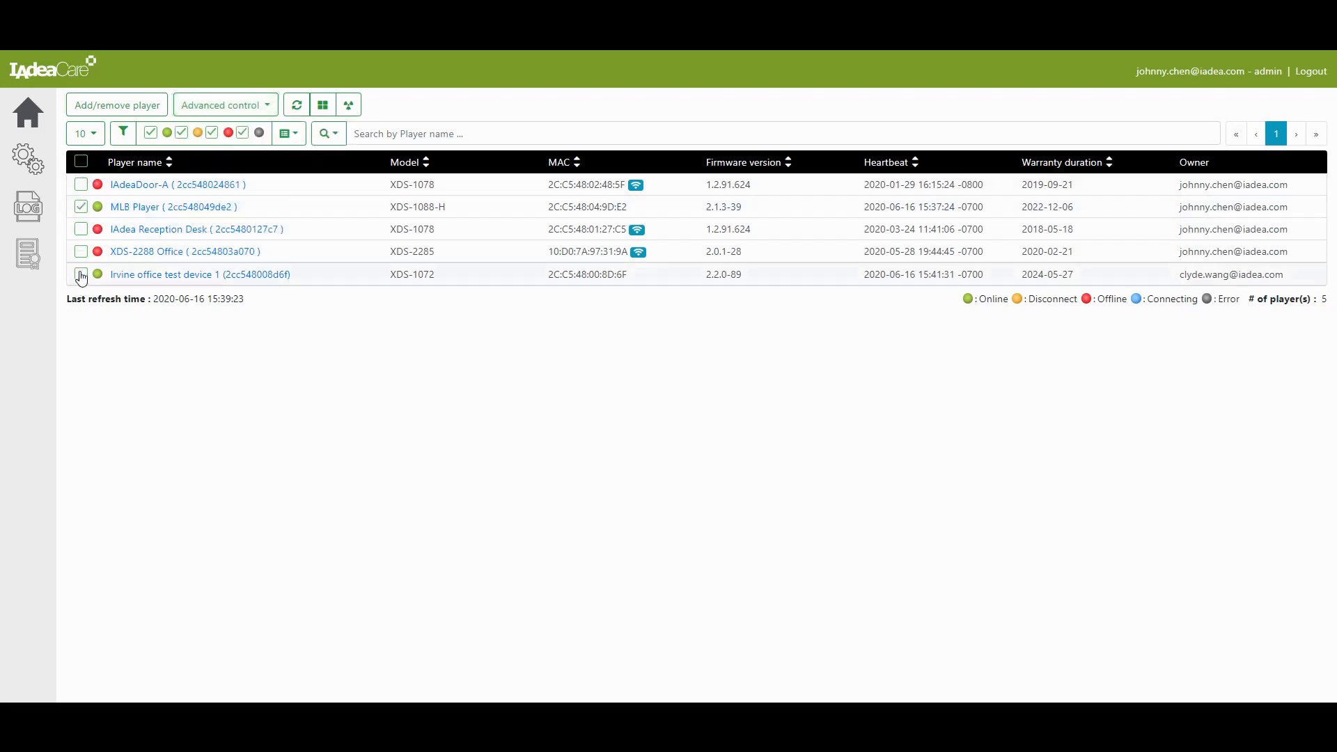
{"action": "left_click", "coordinate": [80, 275]}
{"action": "left_click", "coordinate": [81, 207]}
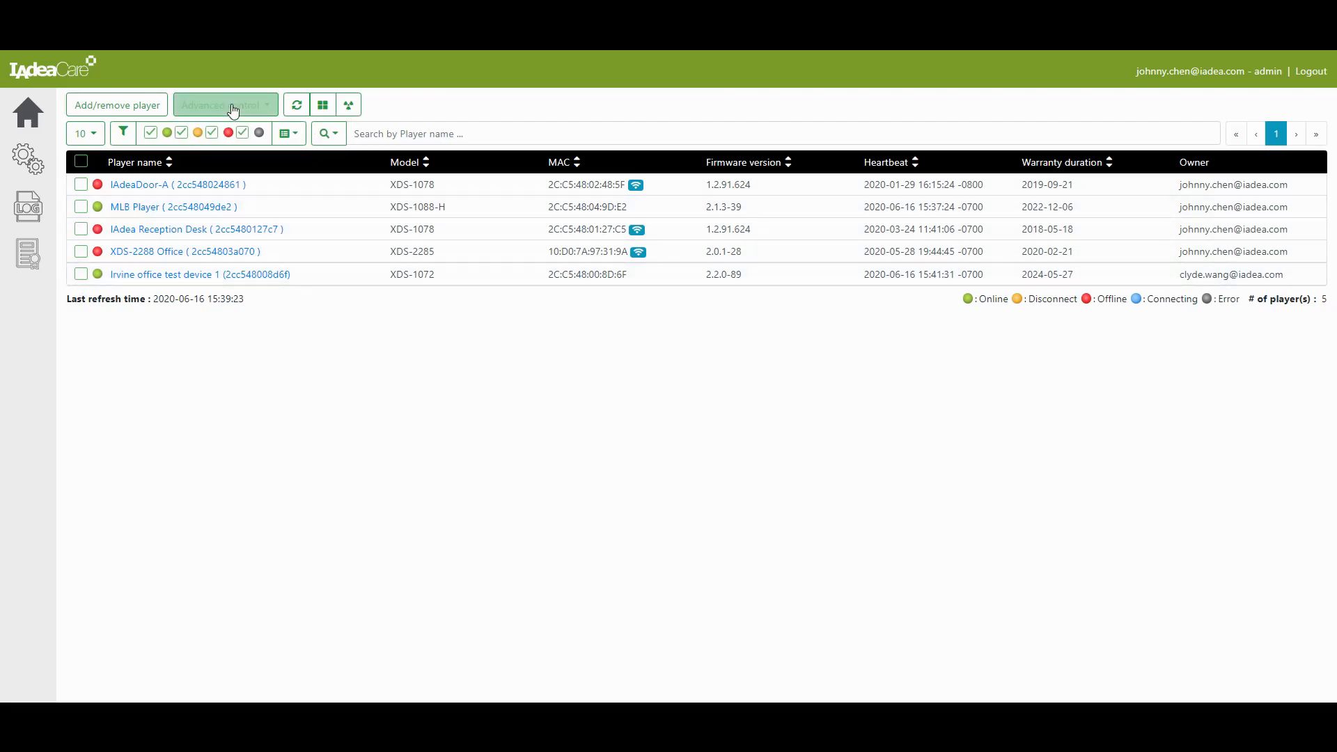
{"action": "left_click", "coordinate": [243, 105]}
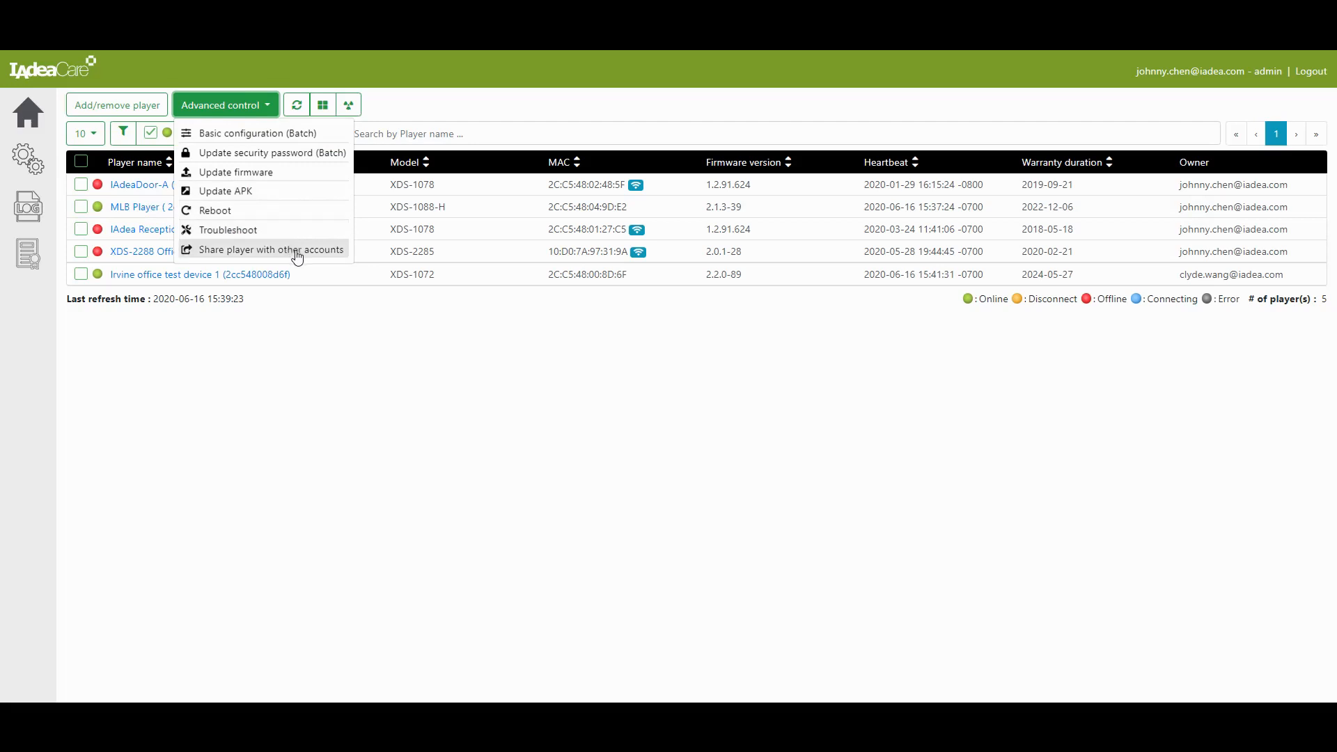
{"action": "left_click", "coordinate": [341, 306]}
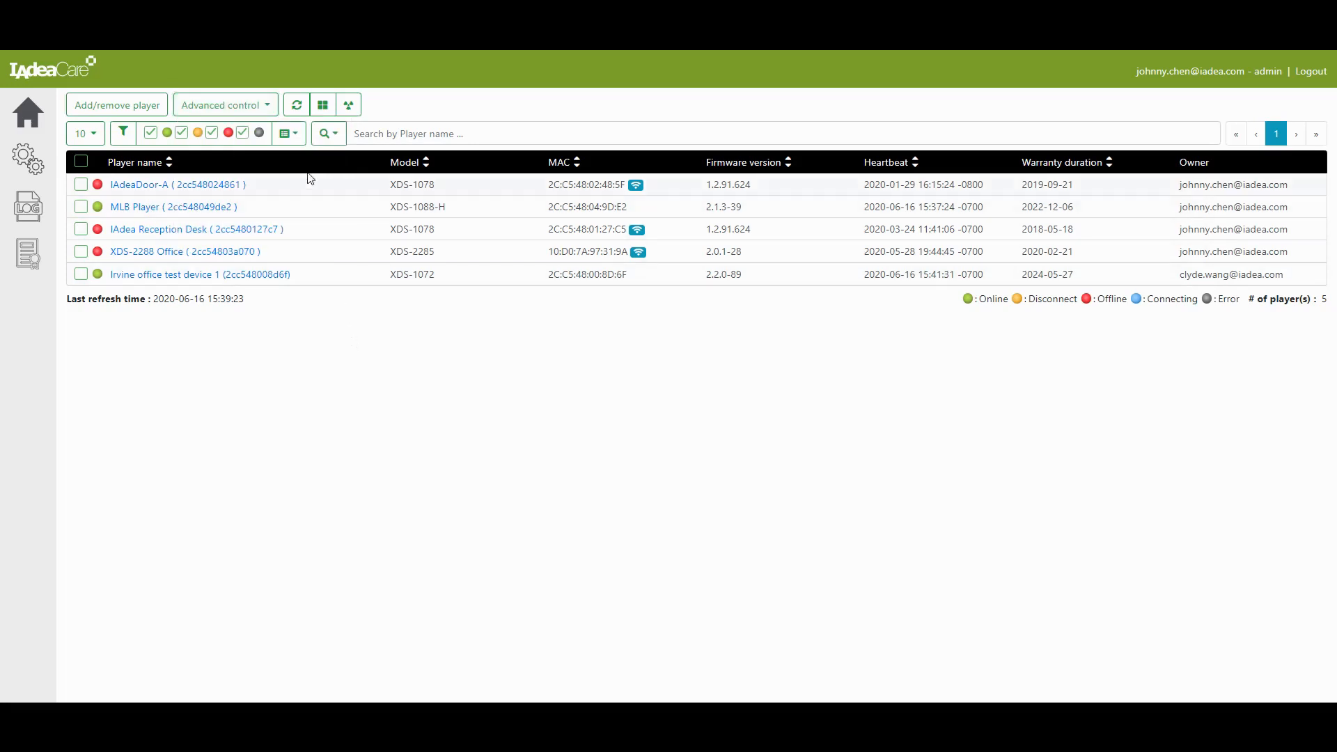
Refresh the player list and view the players as screenshot thumbnails before returning to the table view.
{"action": "left_click", "coordinate": [297, 105]}
{"action": "left_click", "coordinate": [298, 106]}
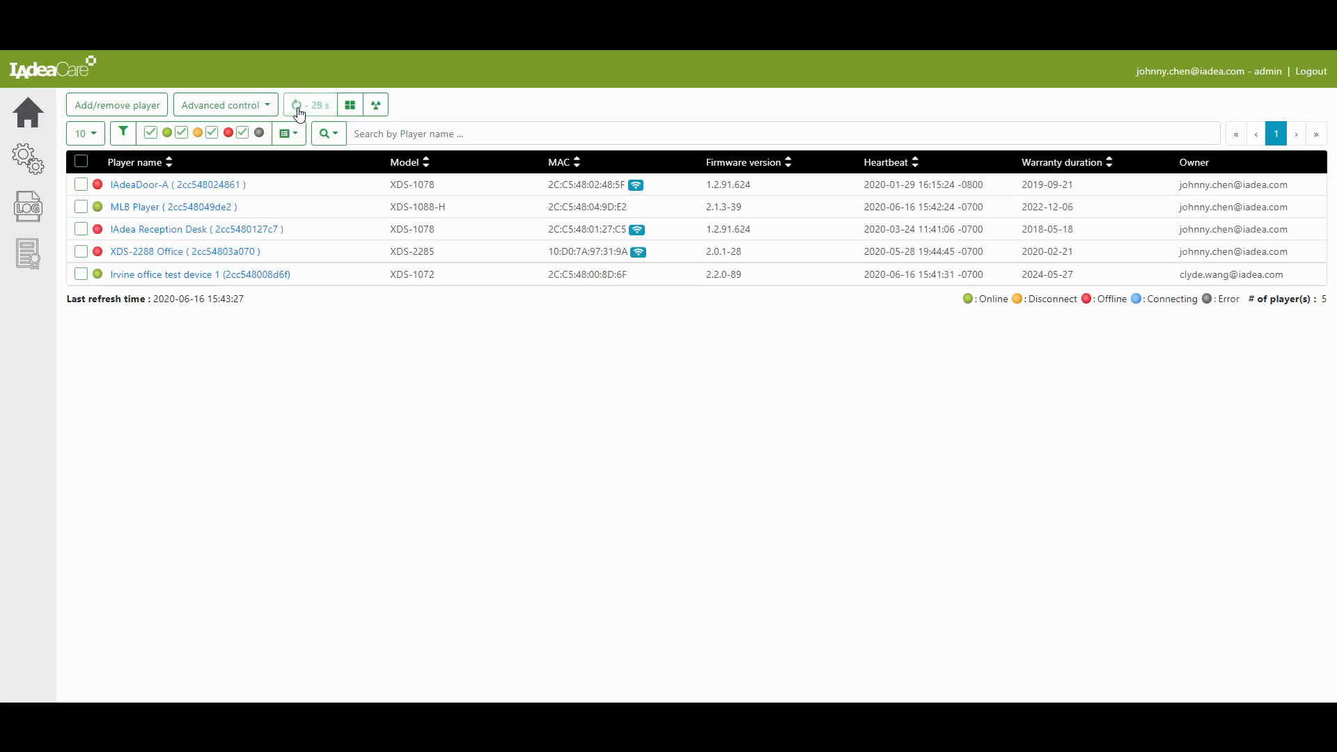
{"action": "left_click", "coordinate": [345, 108]}
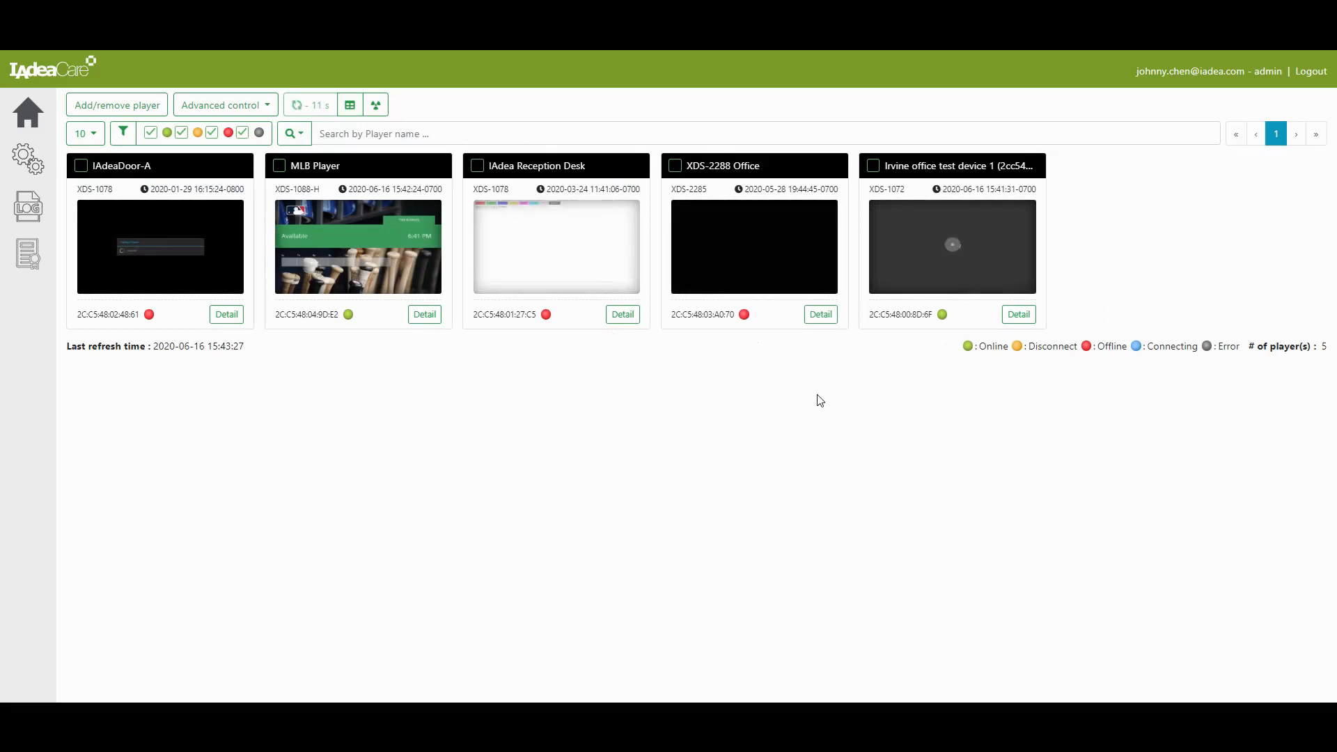
{"action": "left_click", "coordinate": [374, 108]}
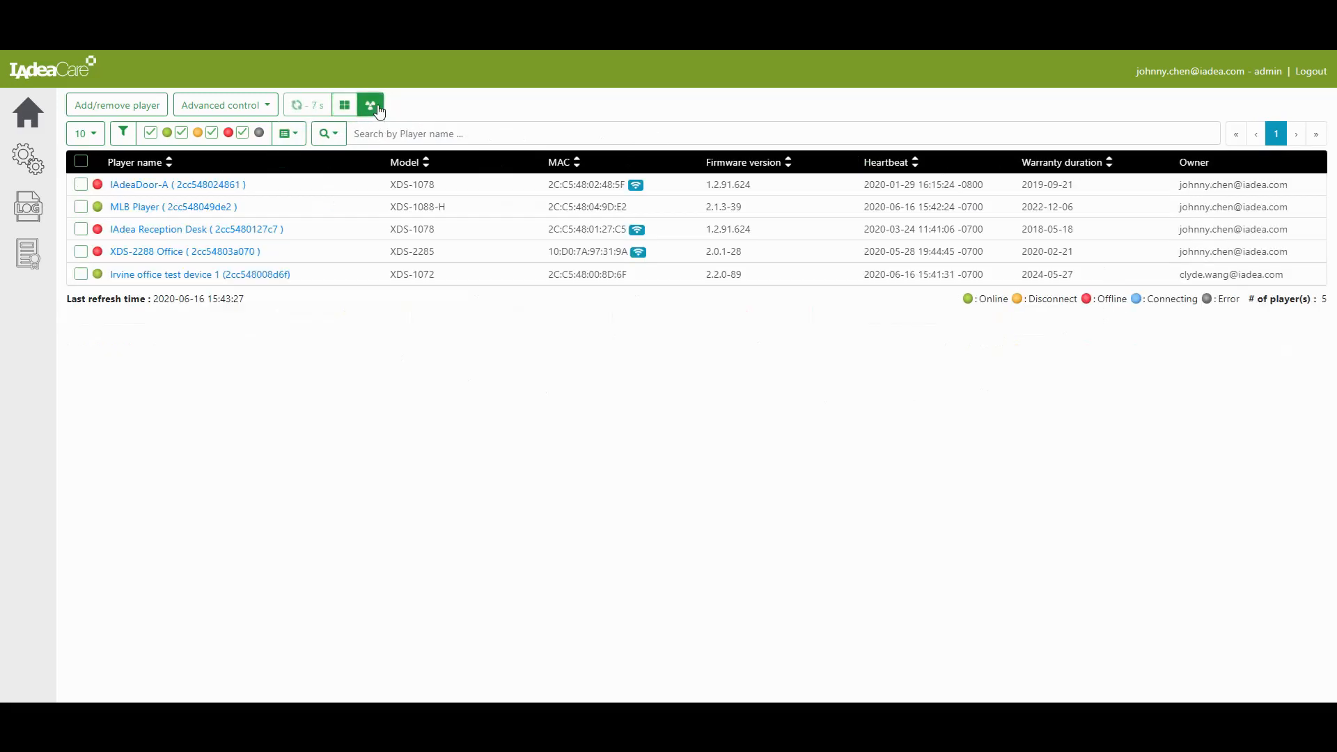
Examine the activity history of the IAdeaDoor-A player and return to the player table.
{"action": "left_click", "coordinate": [378, 109]}
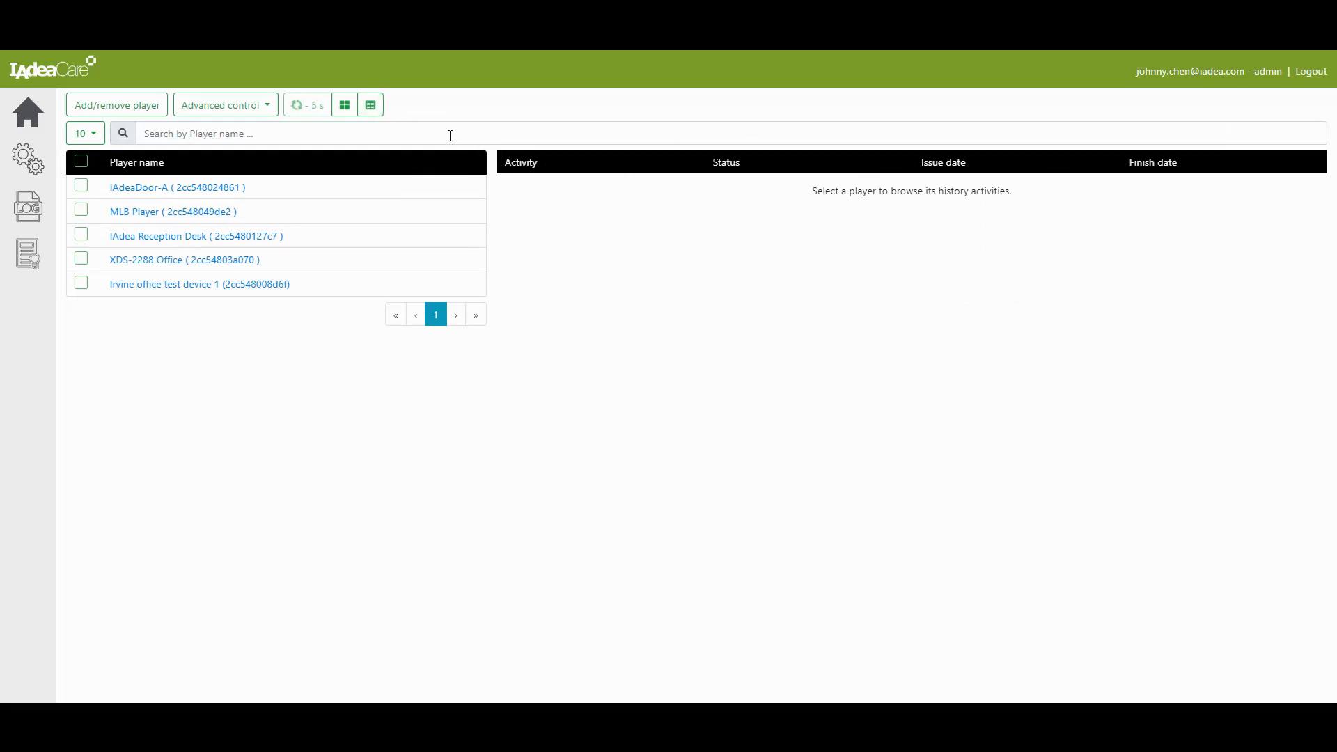
{"action": "left_click", "coordinate": [82, 187]}
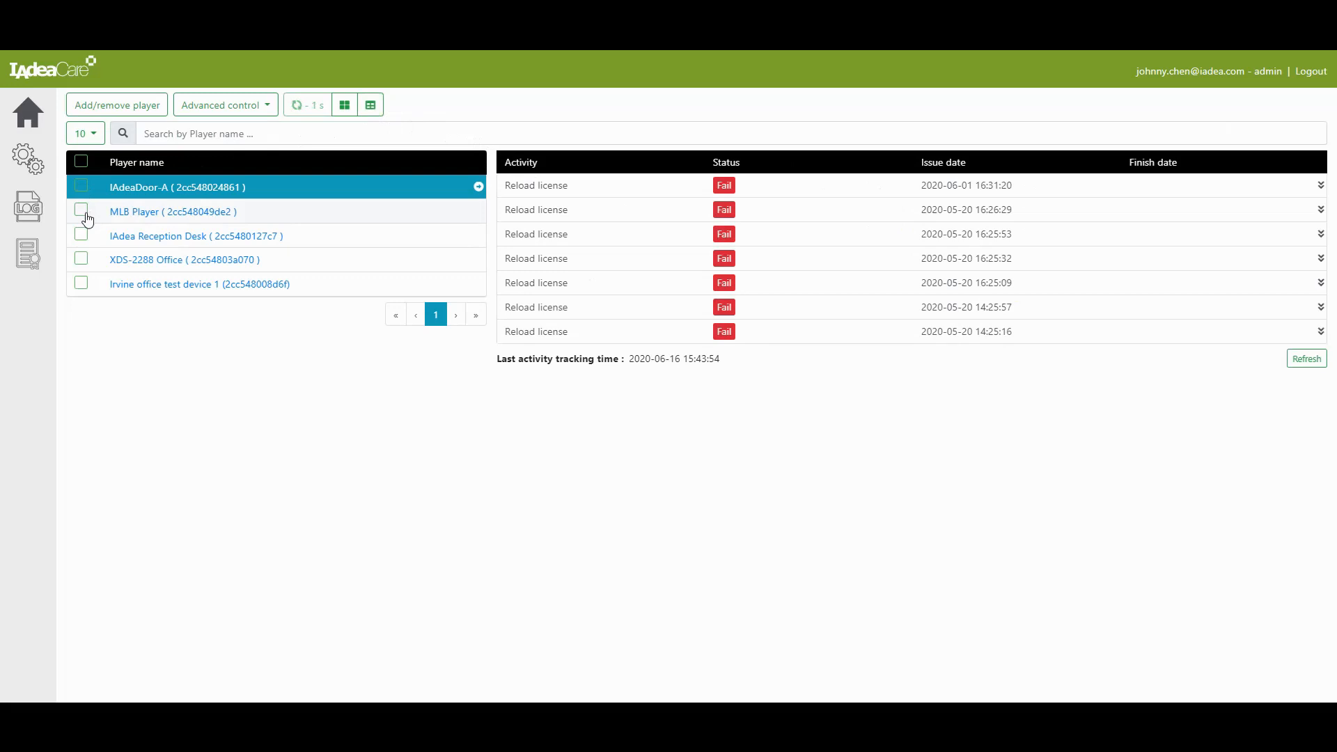
{"action": "left_click", "coordinate": [86, 205]}
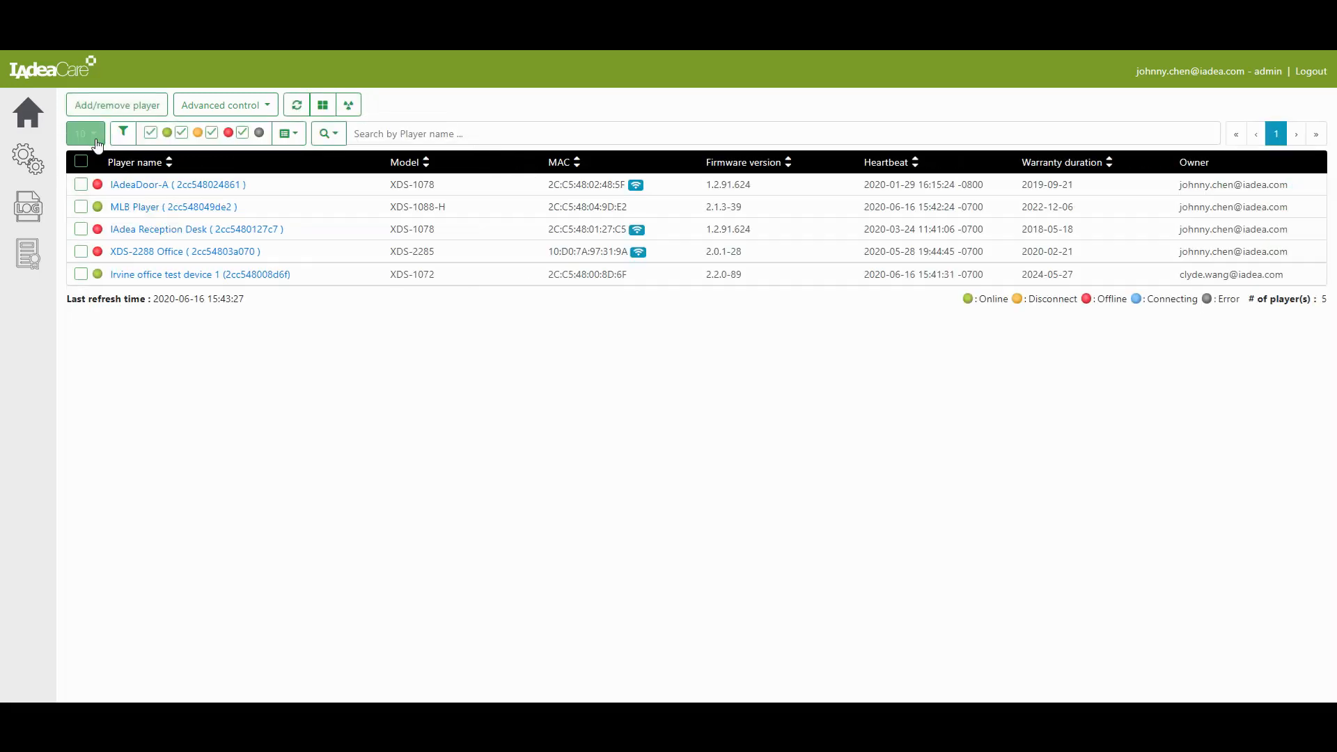
Review the player table's page size, status filter, column display and search options, leaving them at their current settings.
{"action": "left_click", "coordinate": [97, 140]}
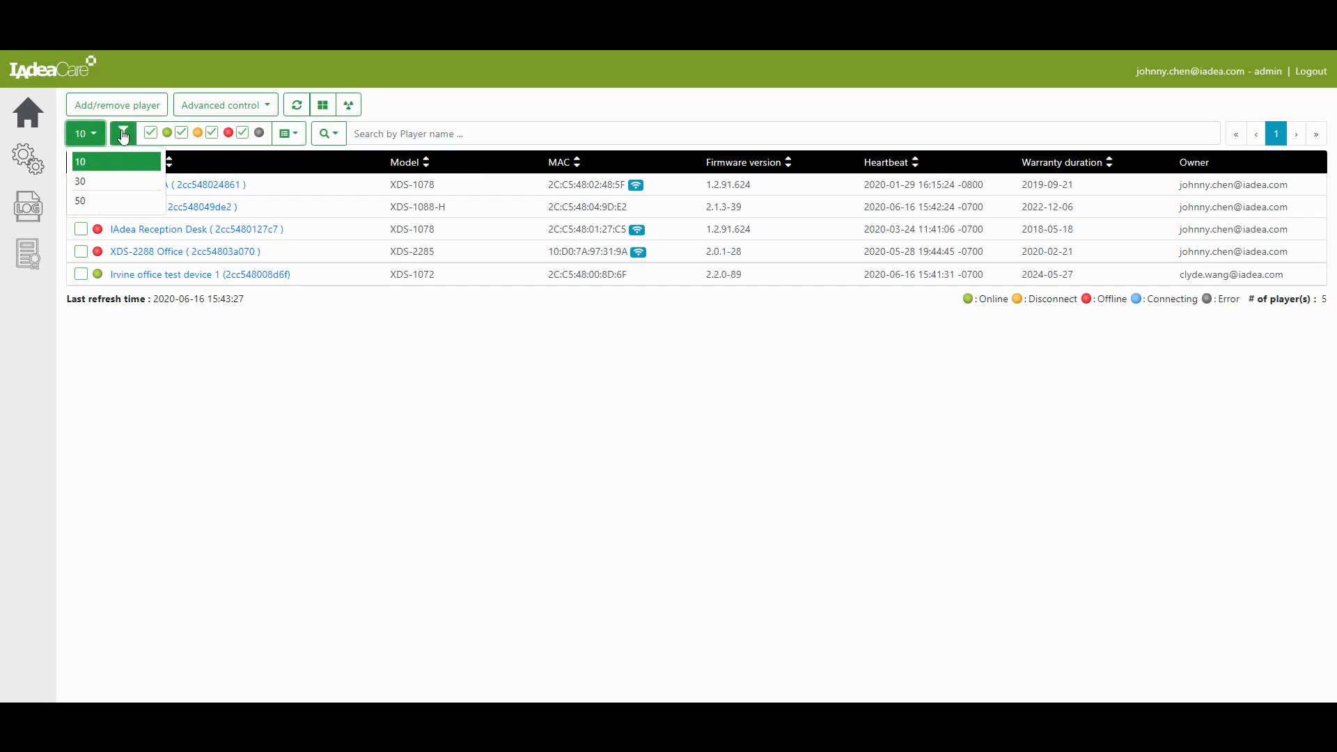
{"action": "left_click", "coordinate": [181, 134]}
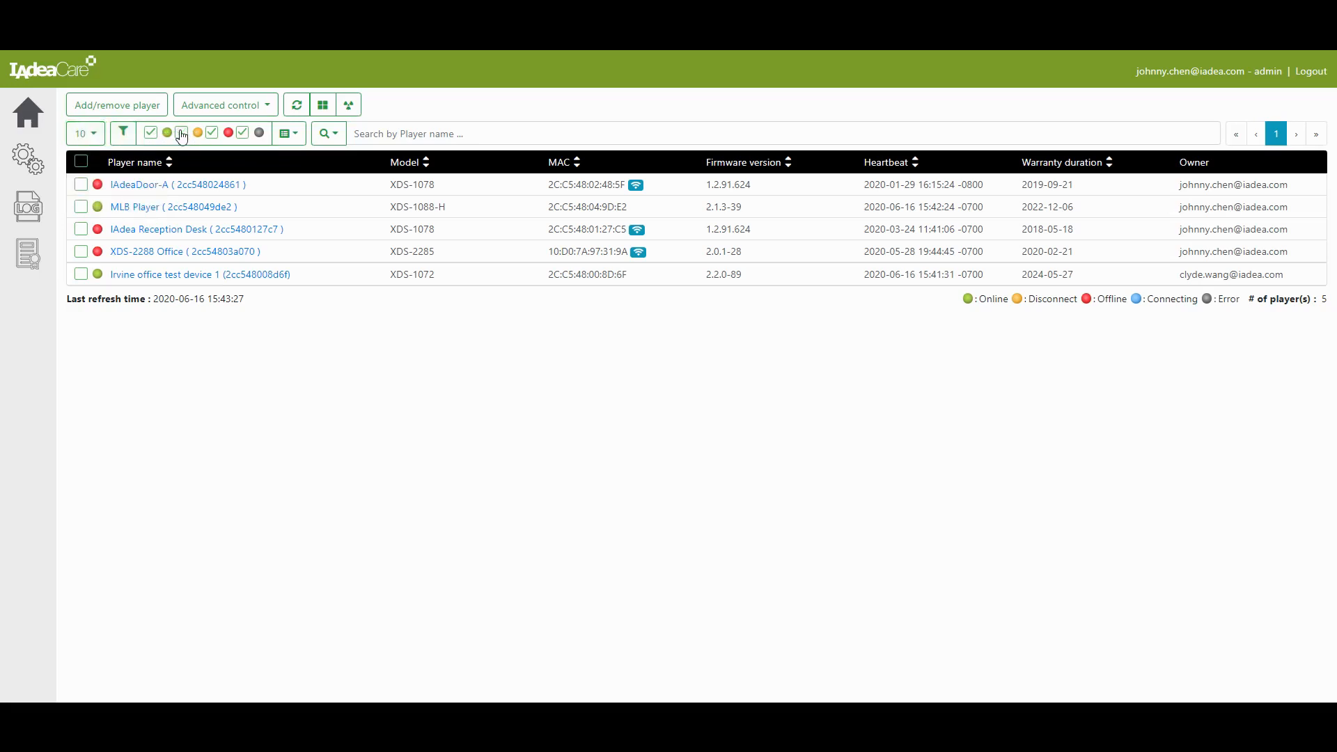
{"action": "left_click", "coordinate": [181, 134]}
{"action": "left_click", "coordinate": [295, 138]}
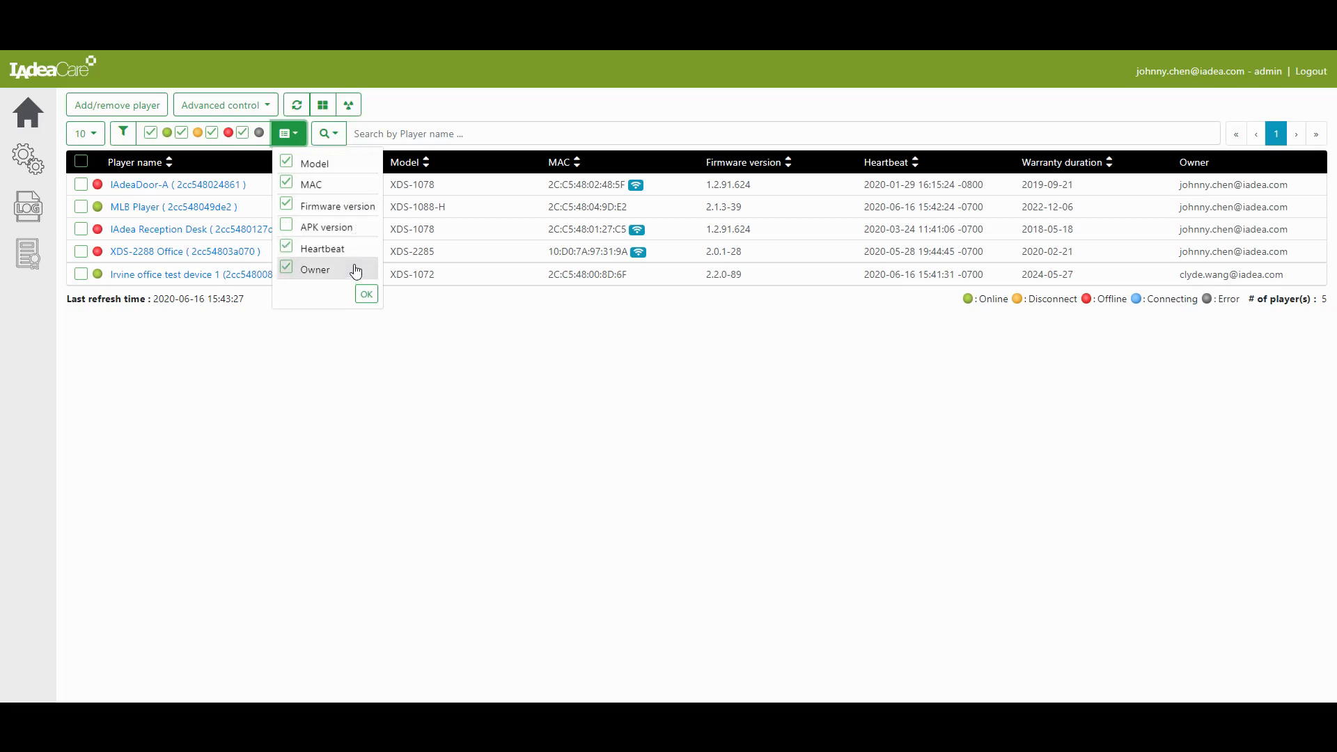
{"action": "left_click", "coordinate": [359, 134]}
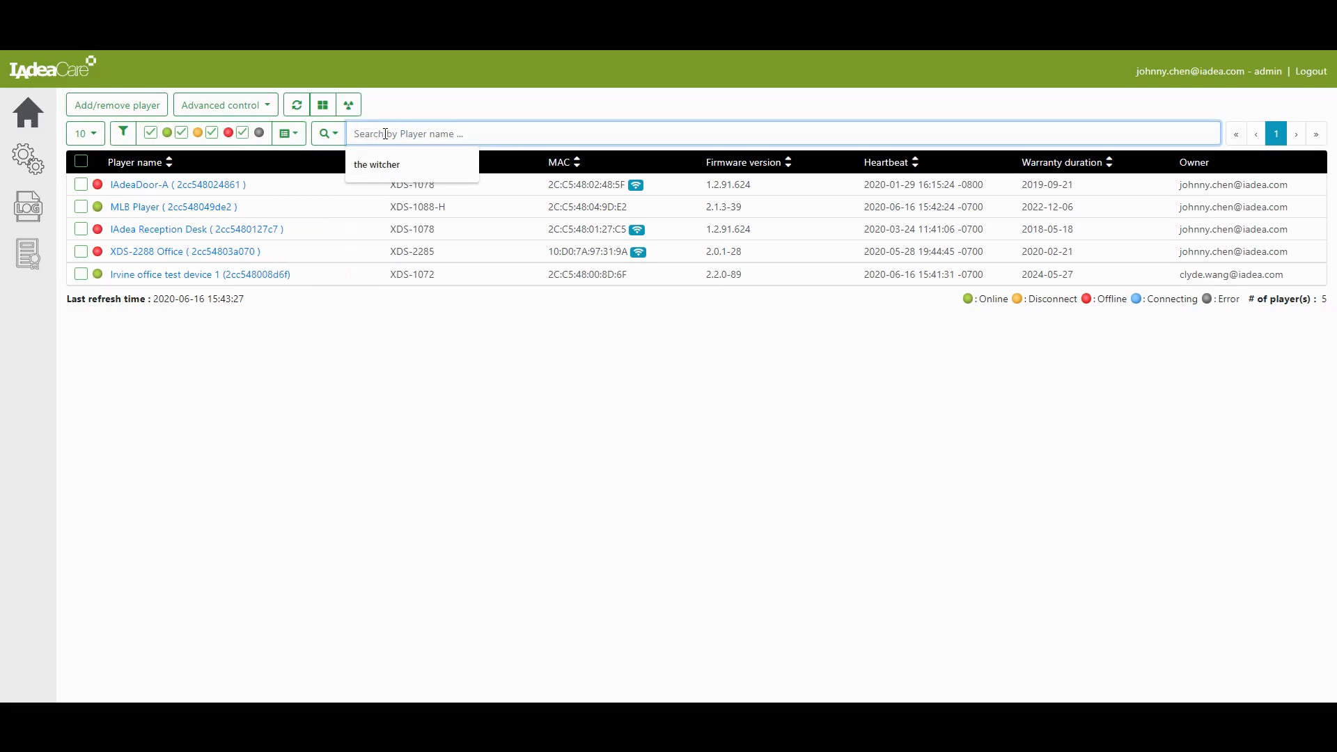
{"action": "left_click", "coordinate": [505, 457]}
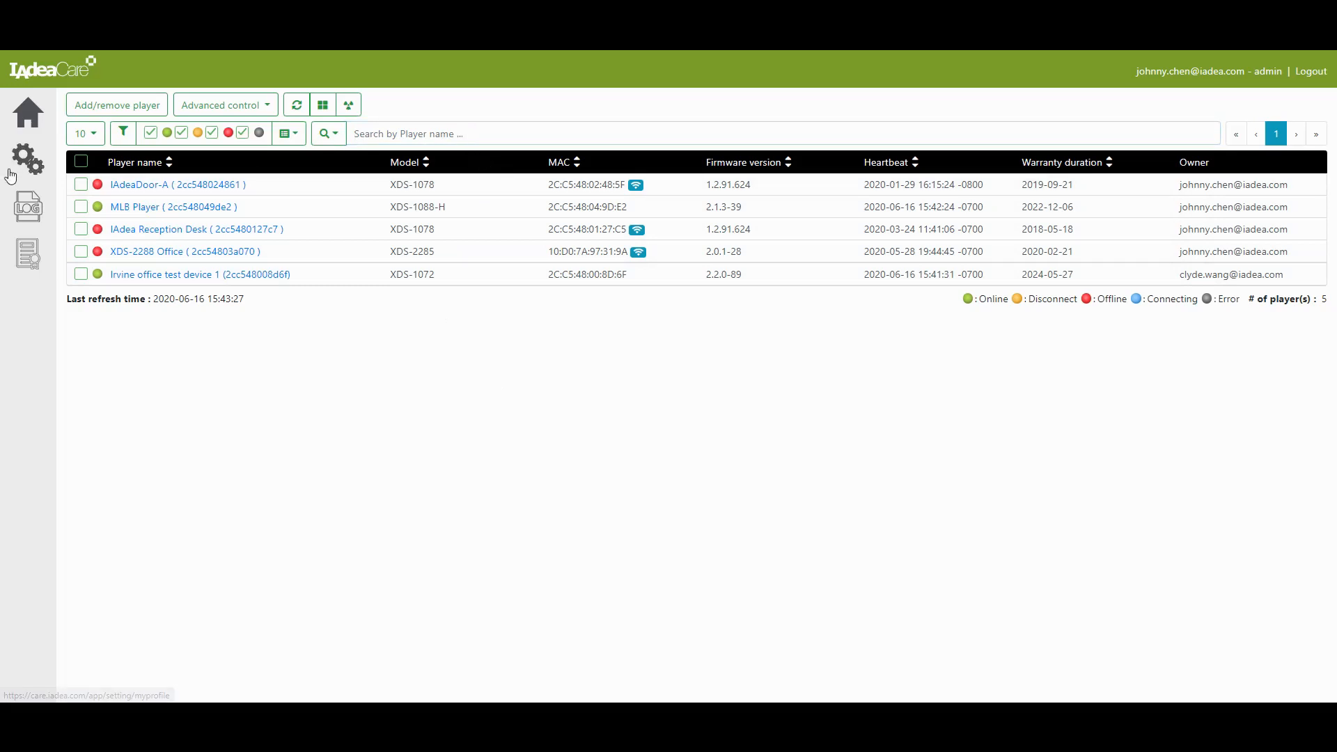
Look through the profile password, alert rule and LAN config tool download settings.
{"action": "left_click", "coordinate": [31, 163]}
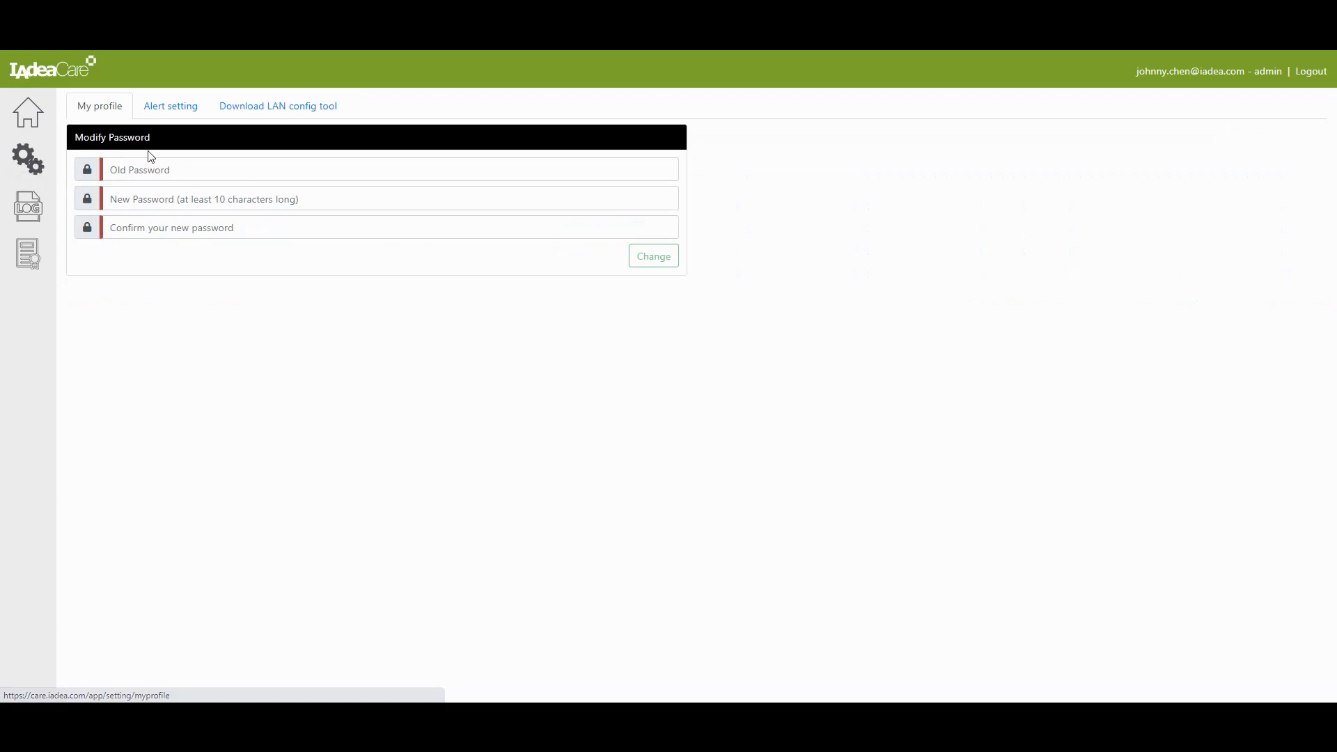
{"action": "left_click", "coordinate": [174, 105]}
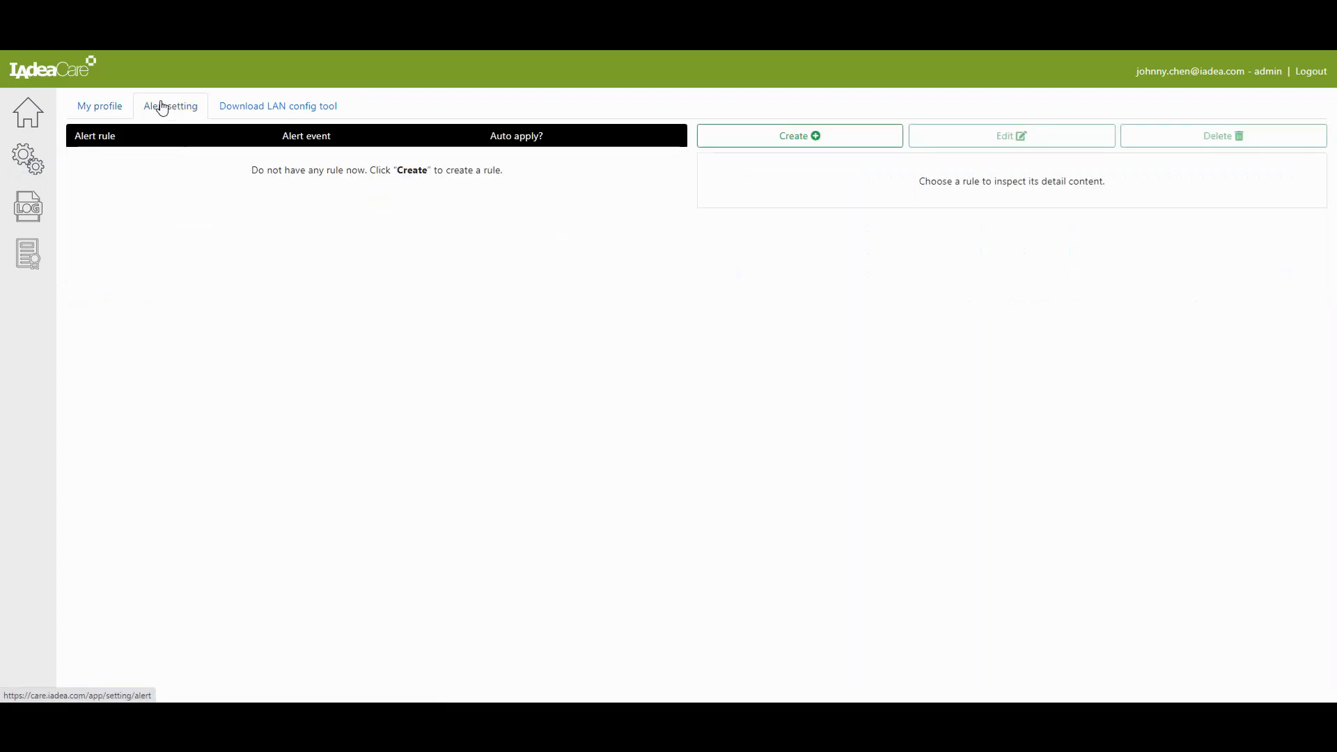
{"action": "left_click", "coordinate": [256, 112]}
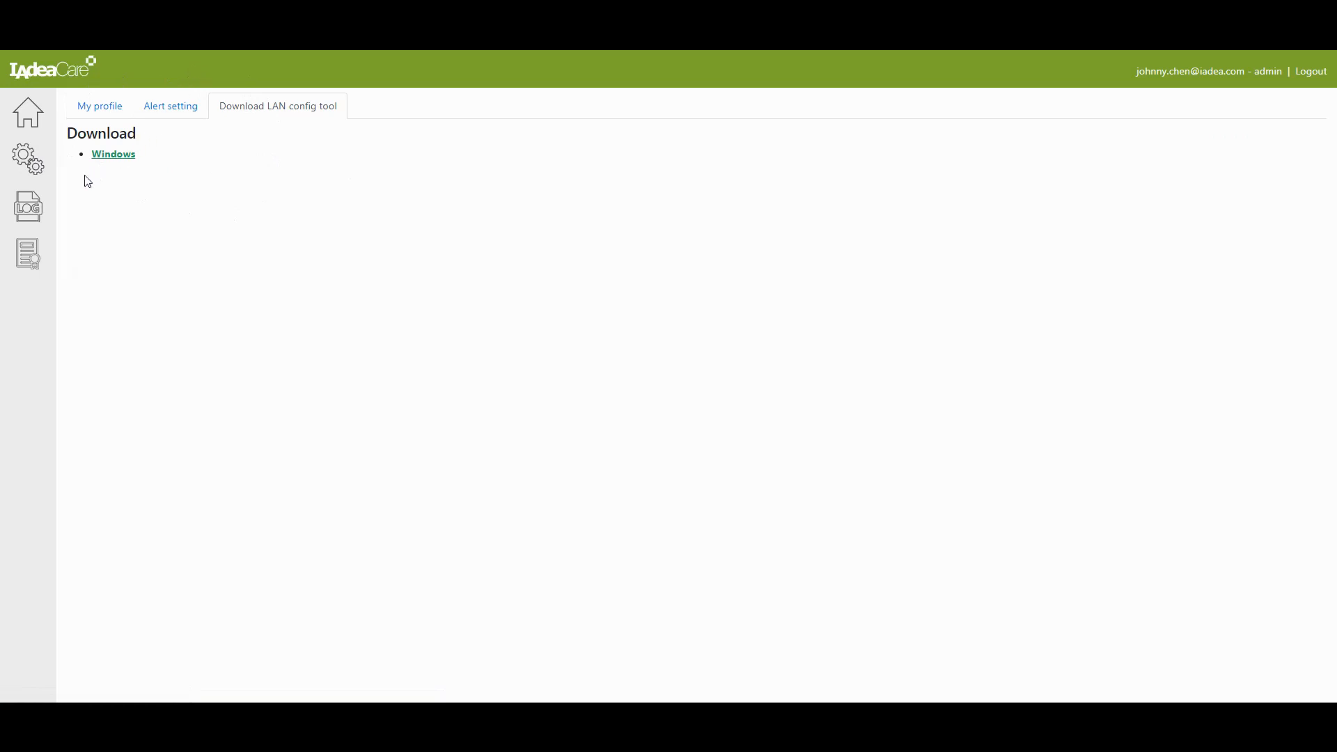
Review the support ticket log and the players' license list, and return to the player overview.
{"action": "left_click", "coordinate": [34, 211]}
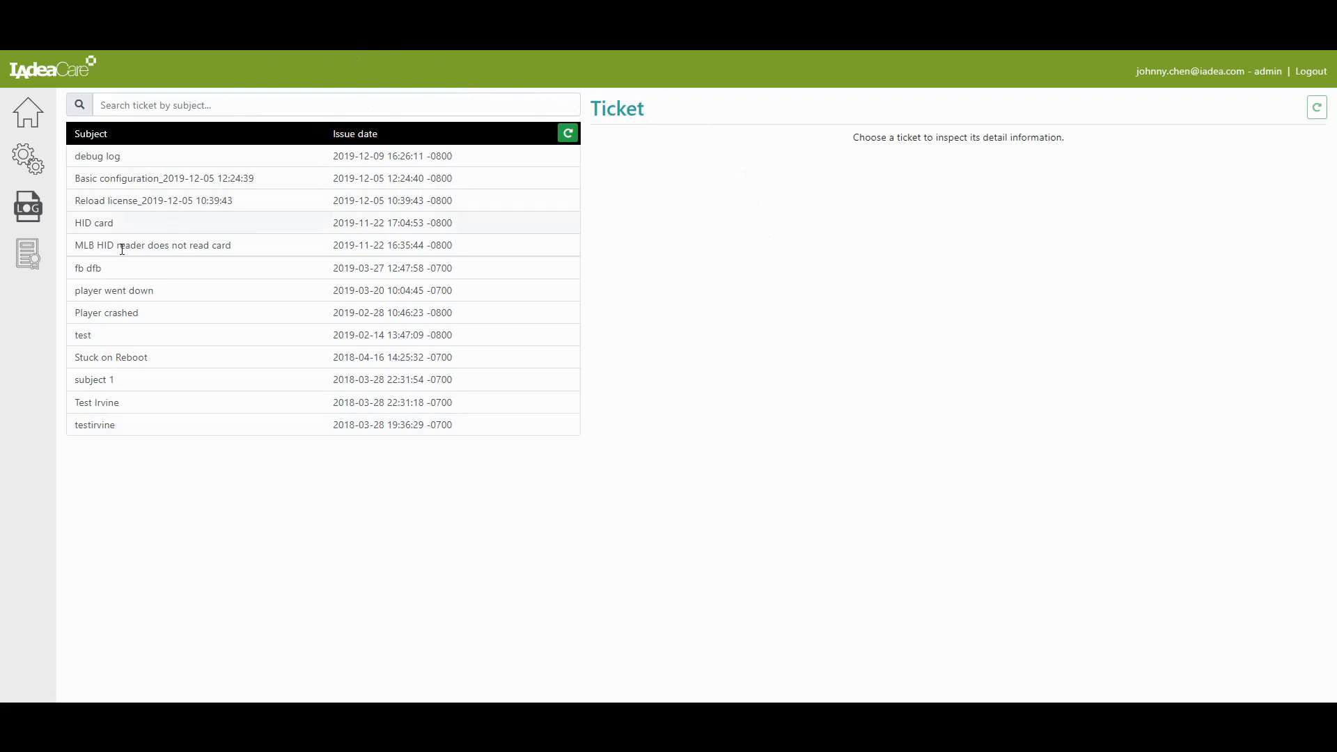
{"action": "left_click", "coordinate": [27, 263]}
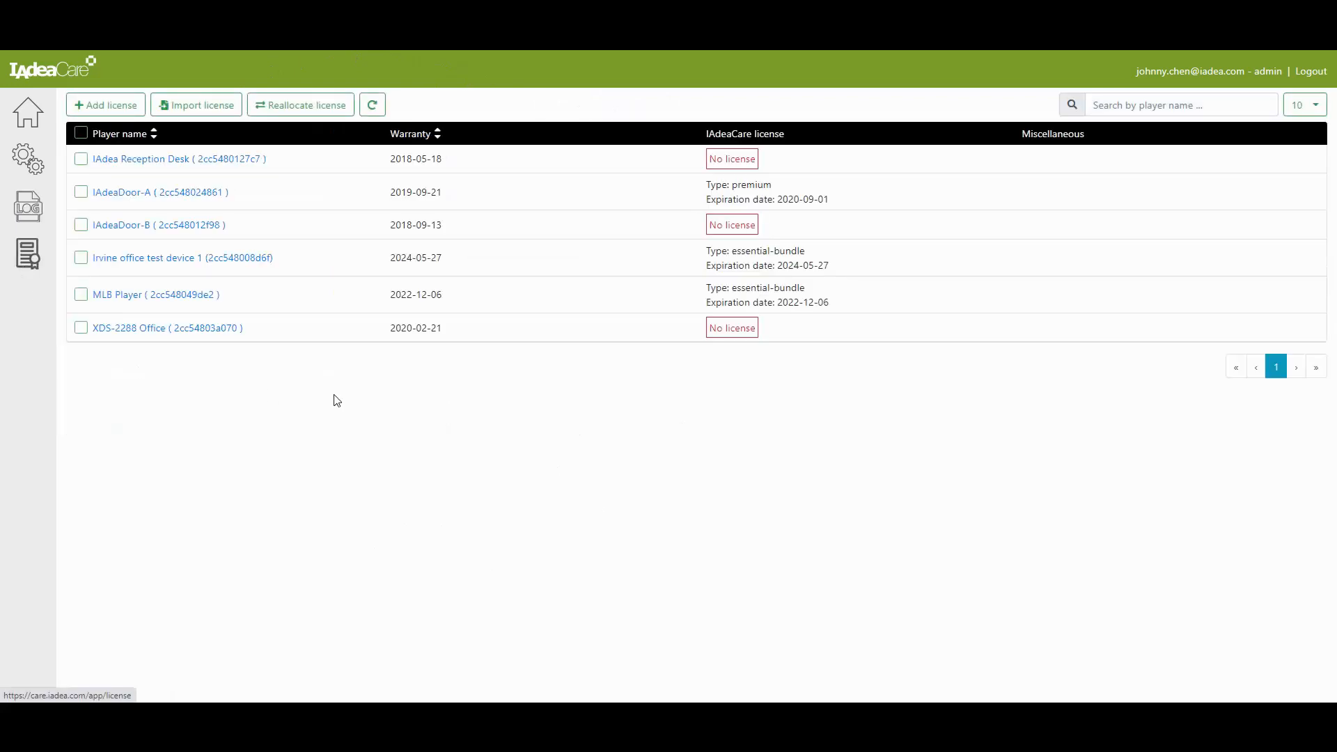
{"action": "left_click", "coordinate": [44, 111]}
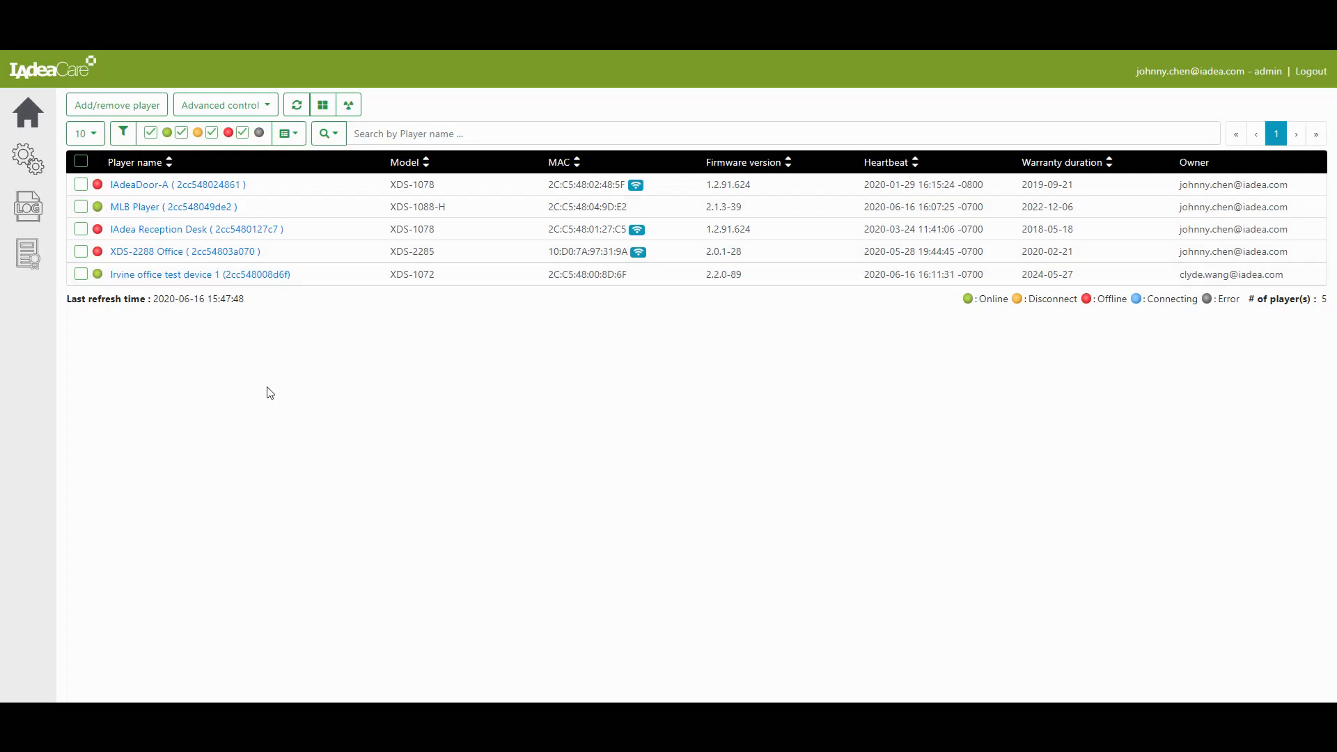
Add a new device entry with the player name "Test IAdea Player".
{"action": "left_click", "coordinate": [146, 106]}
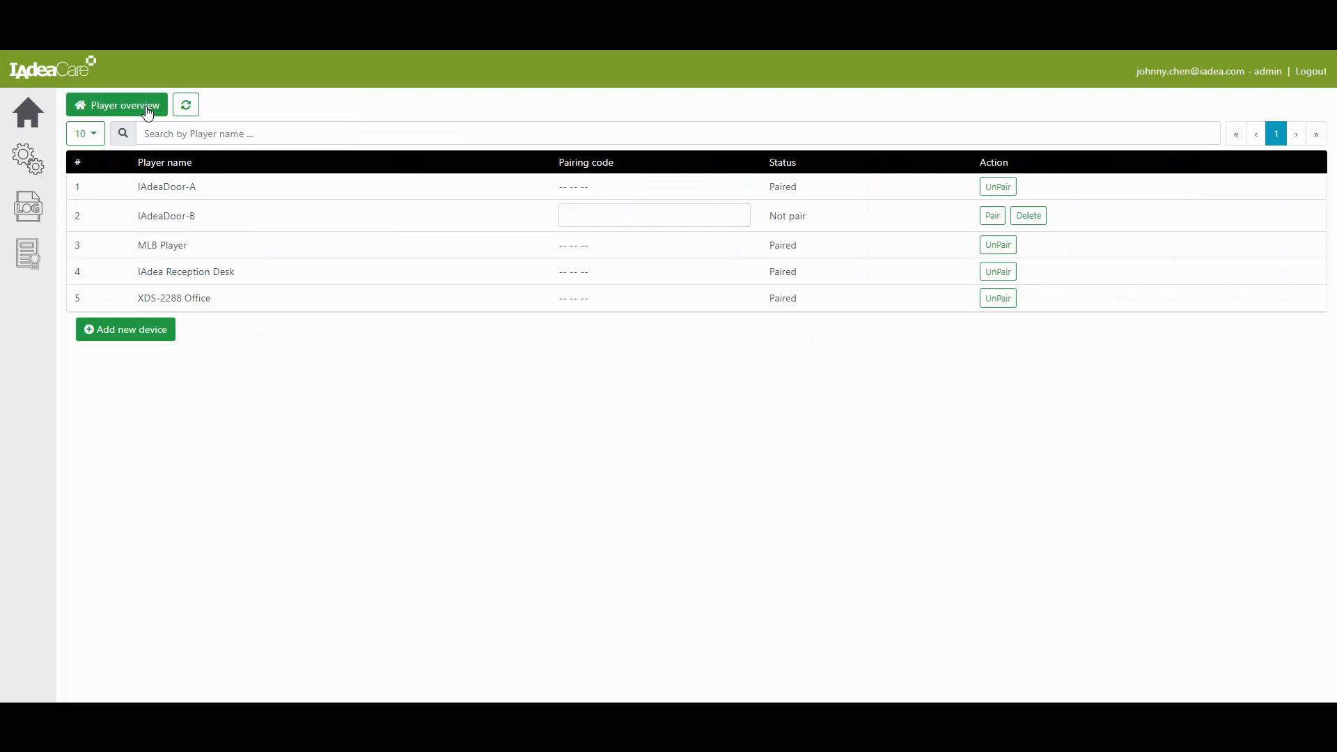
{"action": "left_click", "coordinate": [137, 330]}
{"action": "left_click", "coordinate": [158, 326]}
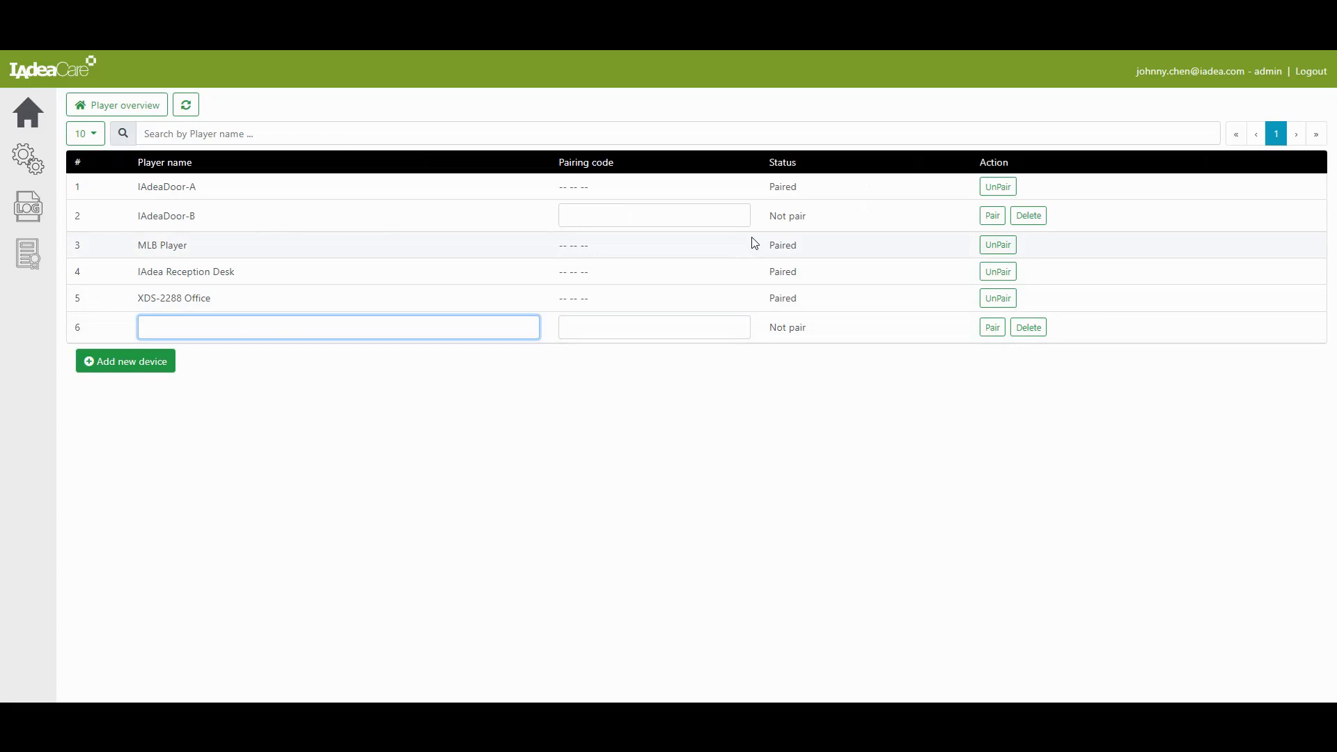
{"action": "type", "text": "Test IAdea Player"}
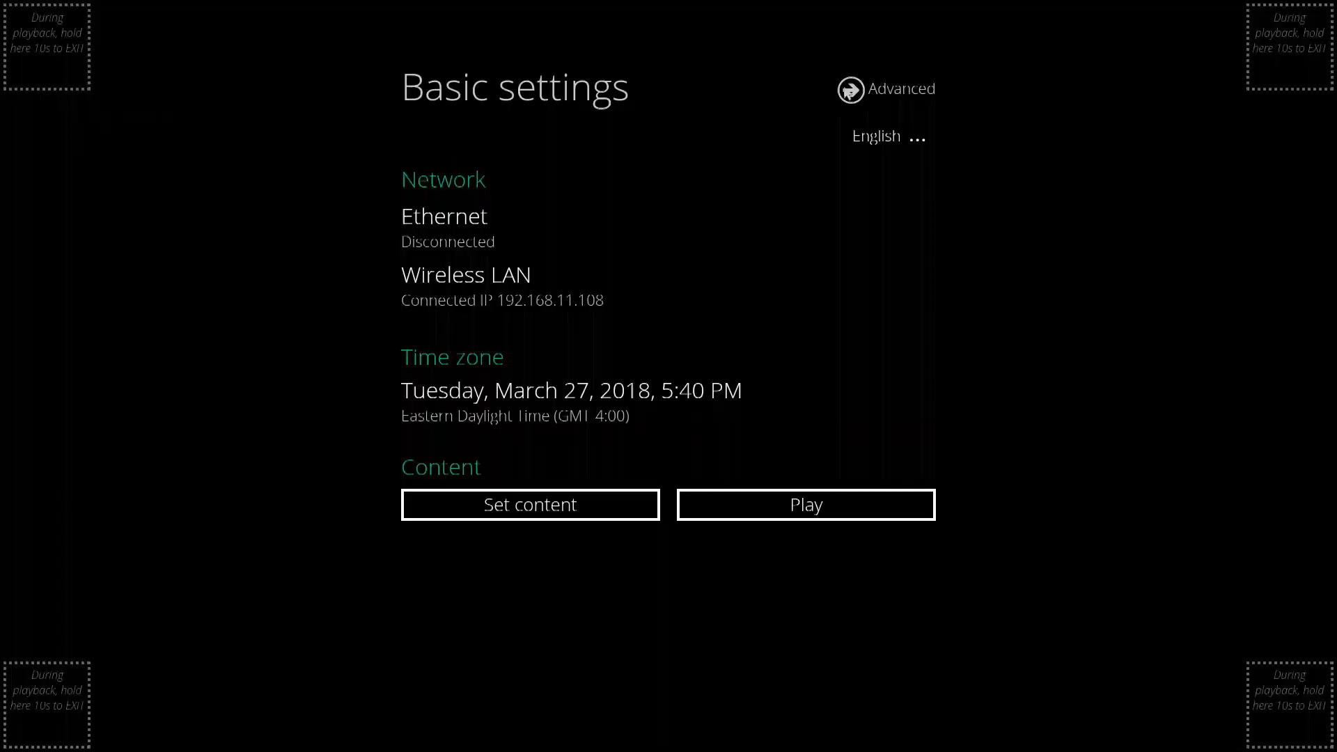
Switch to the player's on-device settings and toggle Remote monitoring in the advanced system settings.
{"action": "left_click", "coordinate": [847, 92]}
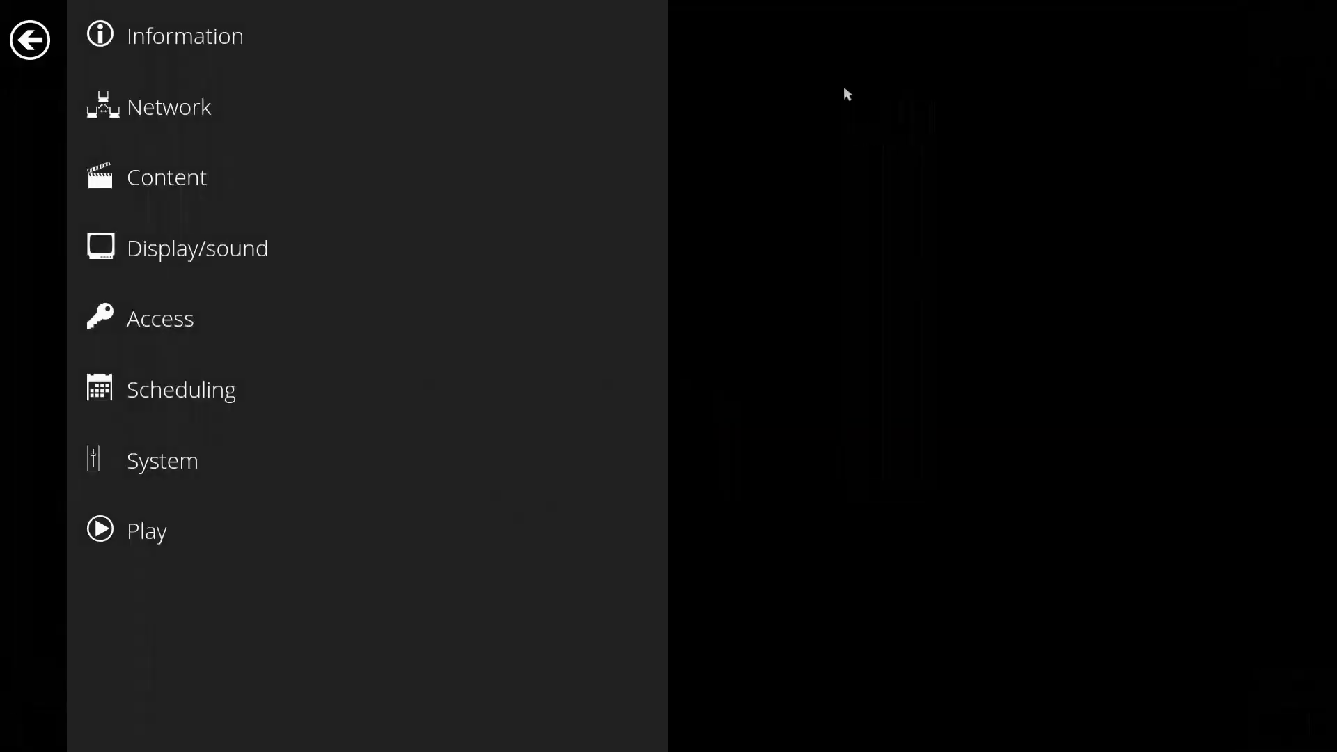
{"action": "left_click", "coordinate": [204, 471]}
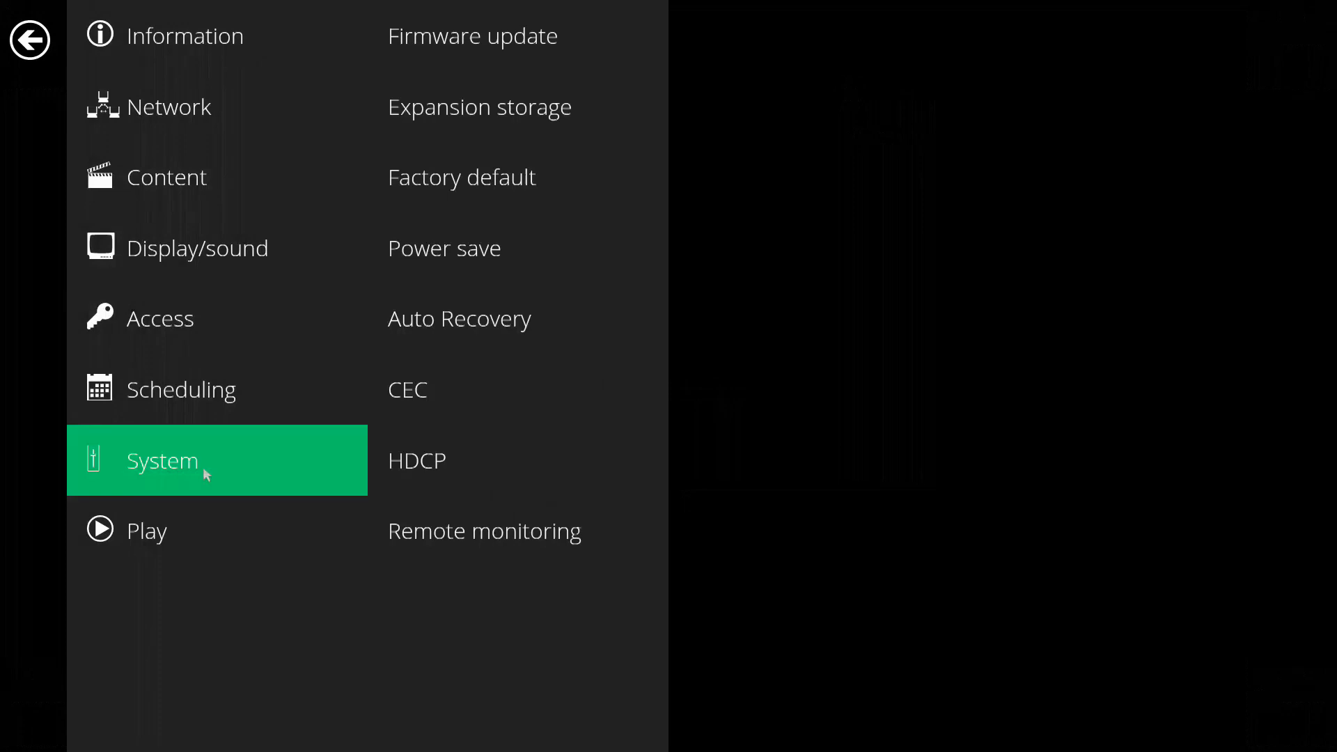
{"action": "left_click", "coordinate": [515, 532]}
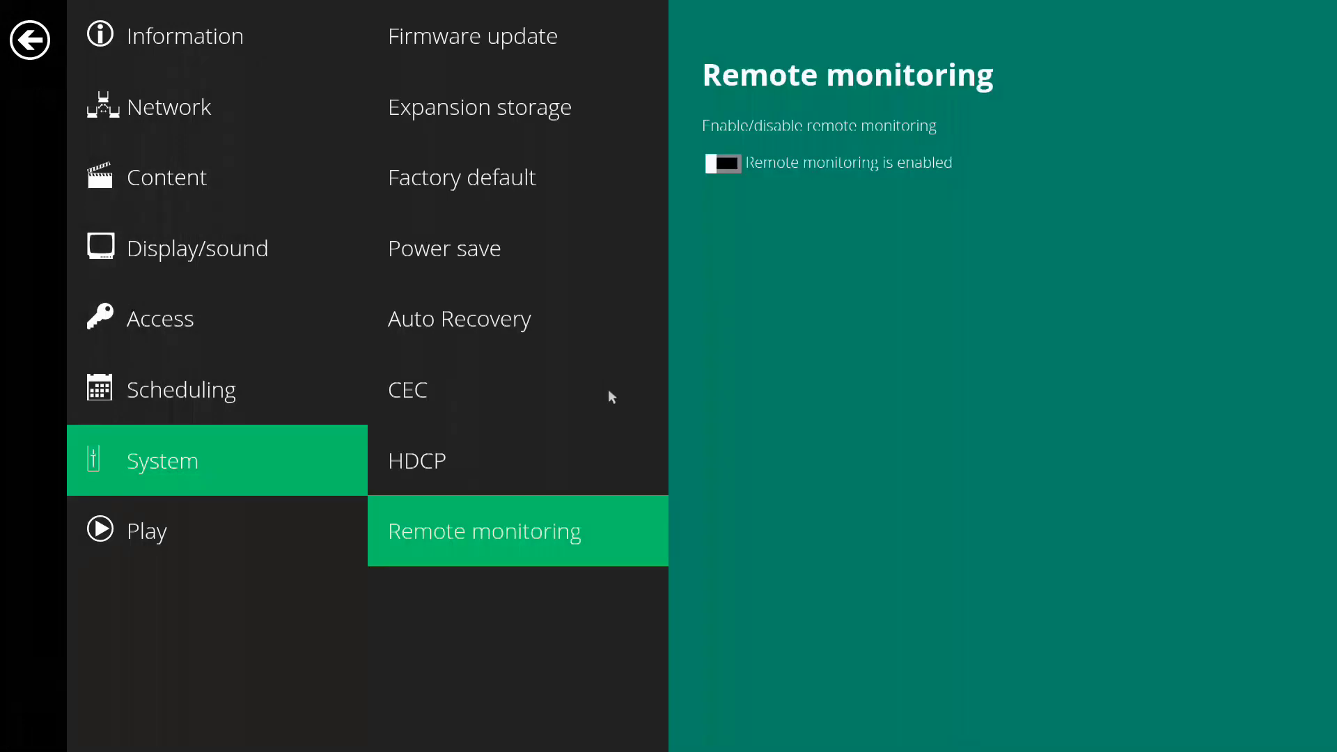
{"action": "left_click", "coordinate": [723, 163]}
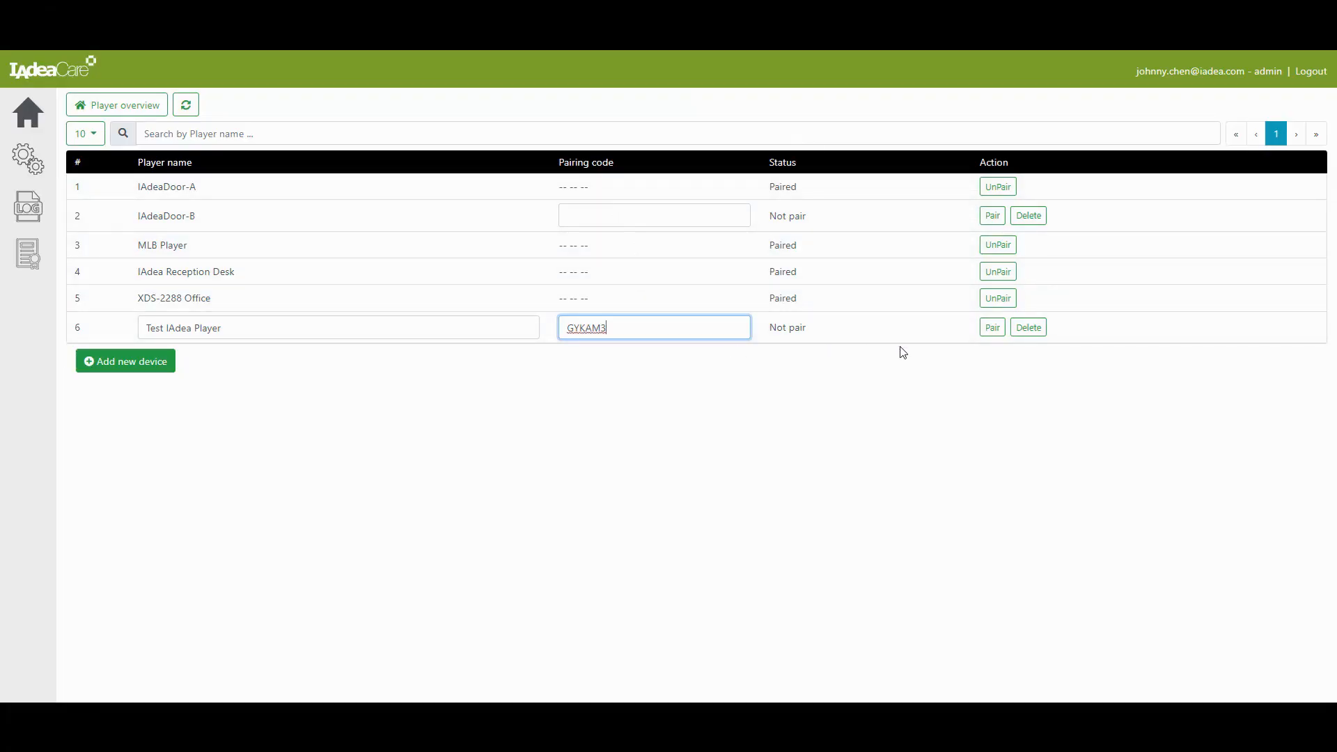
Pair Test IAdea Player in IAdeaCare using the device's pairing code, and return to the player overview.
{"action": "left_click", "coordinate": [989, 329]}
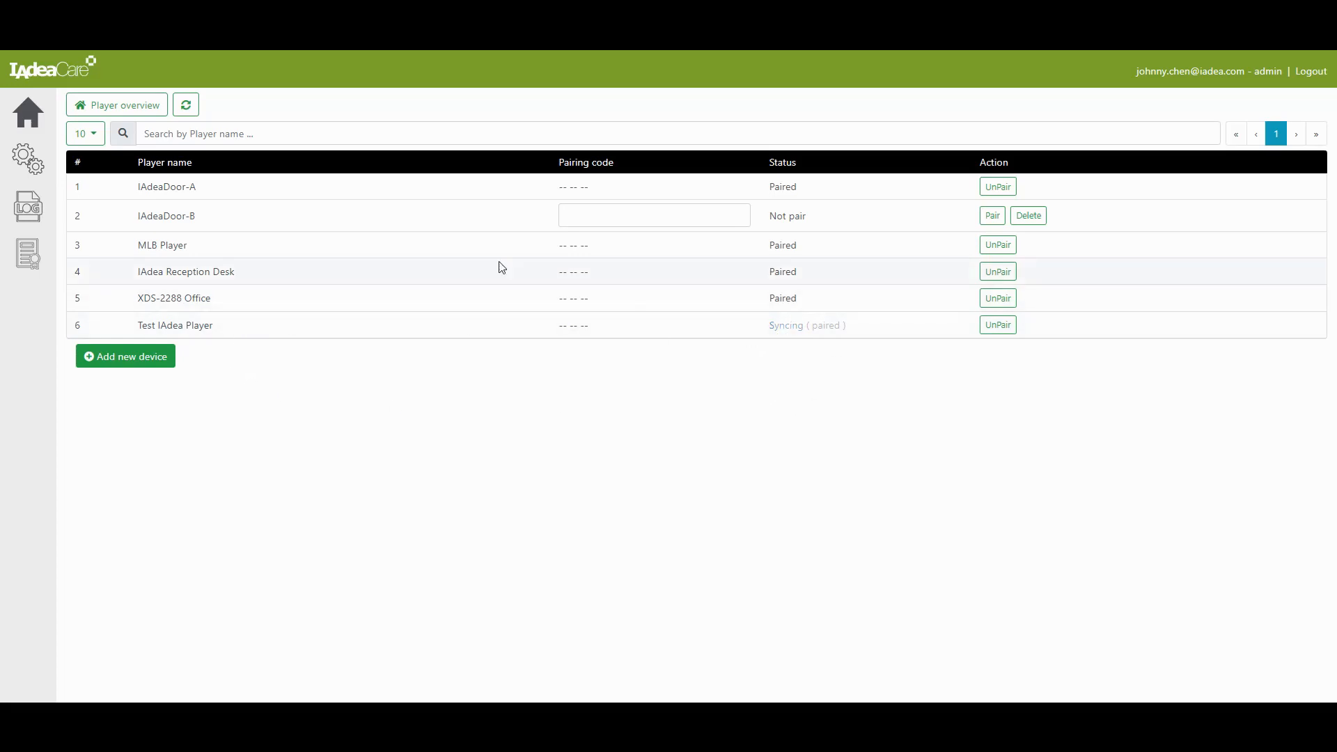
{"action": "mouse_move", "coordinate": [205, 274]}
{"action": "left_click", "coordinate": [121, 108]}
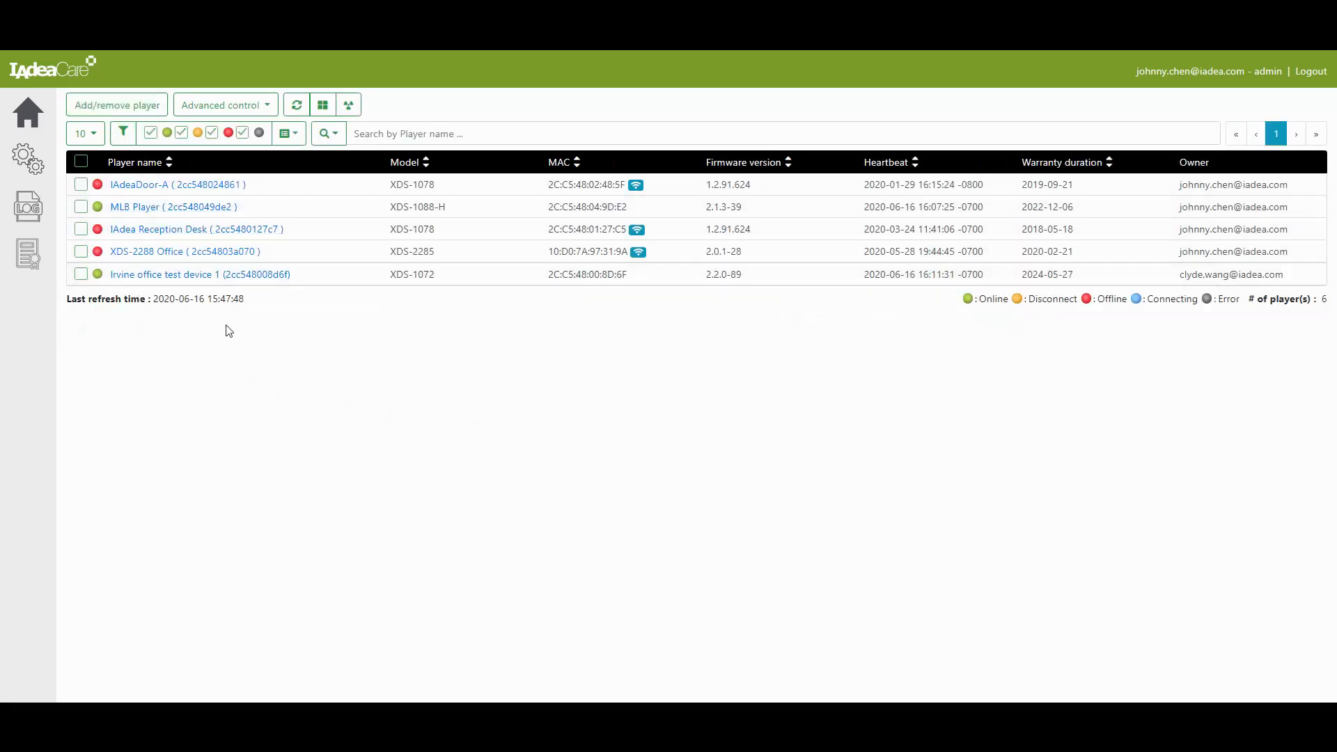